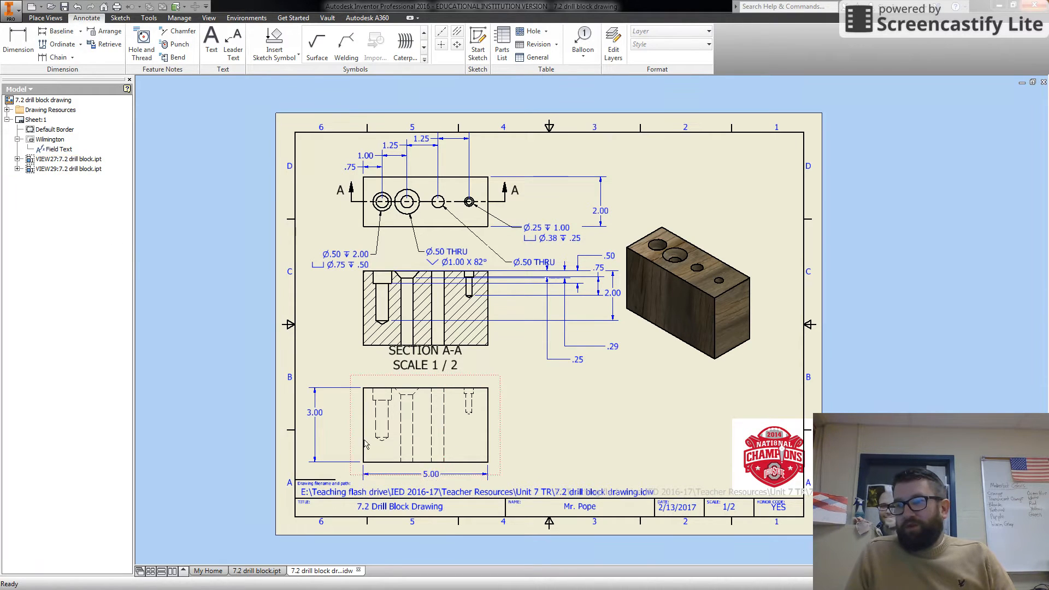
Apply a symmetric tolerance of 0.10 to the overall length dimension below the bottom view
double_click(431, 474)
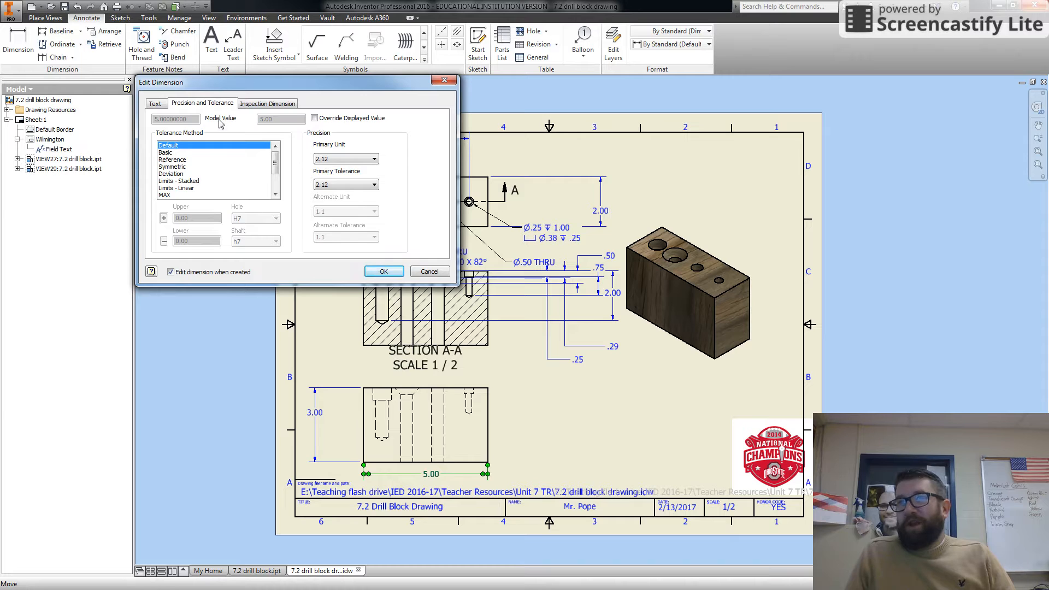
click(164, 104)
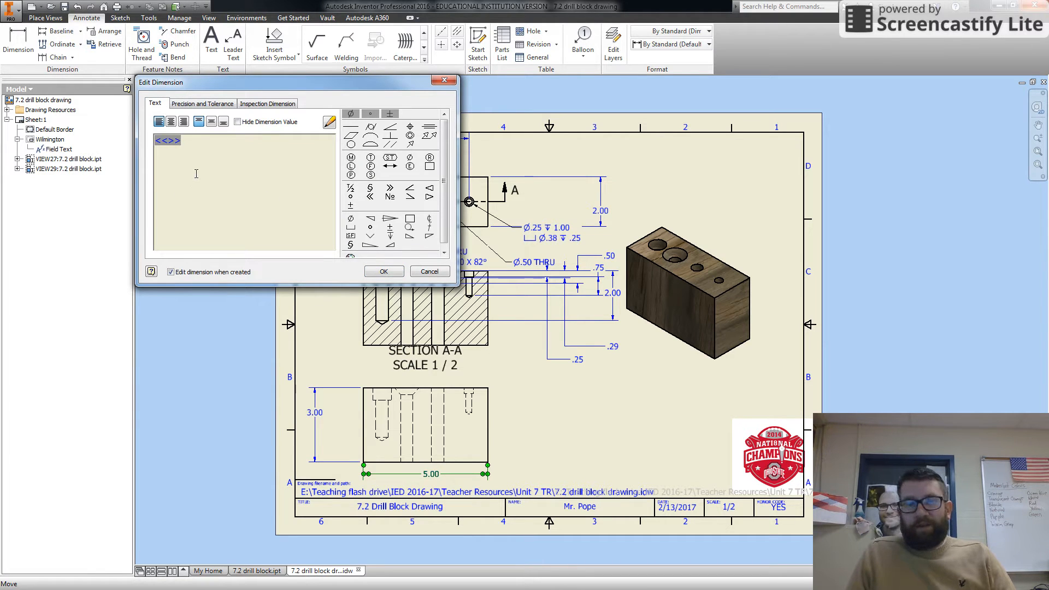
click(207, 106)
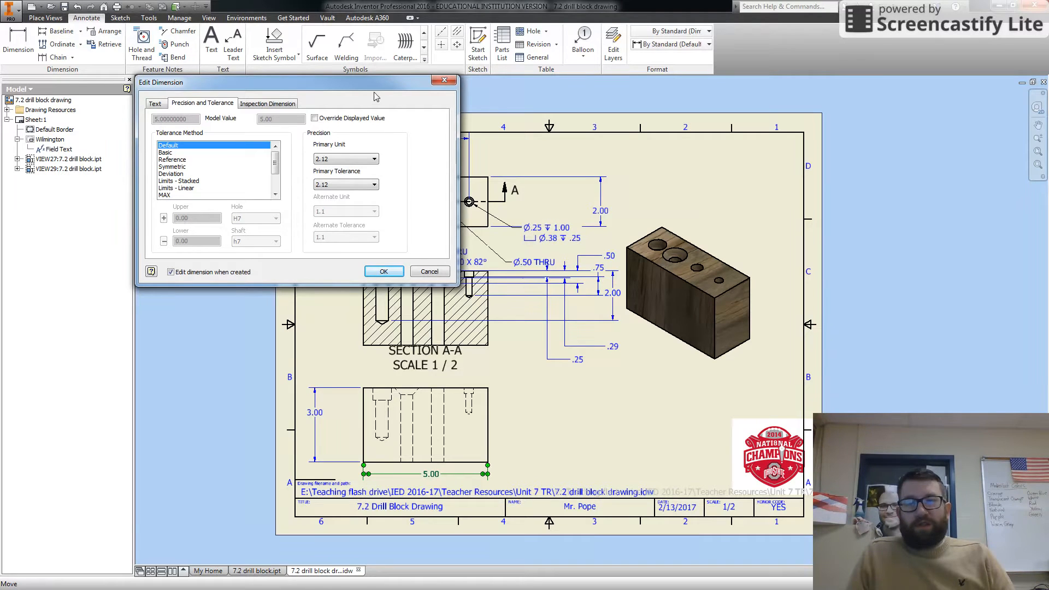
click(172, 167)
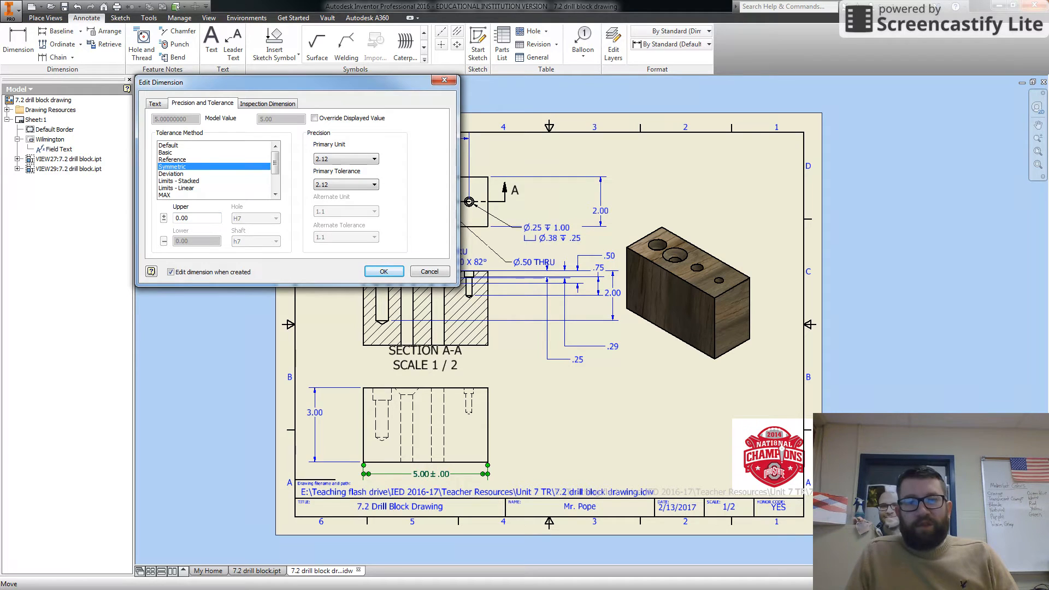
click(198, 218)
key(BackSpace)
key(BackSpace)
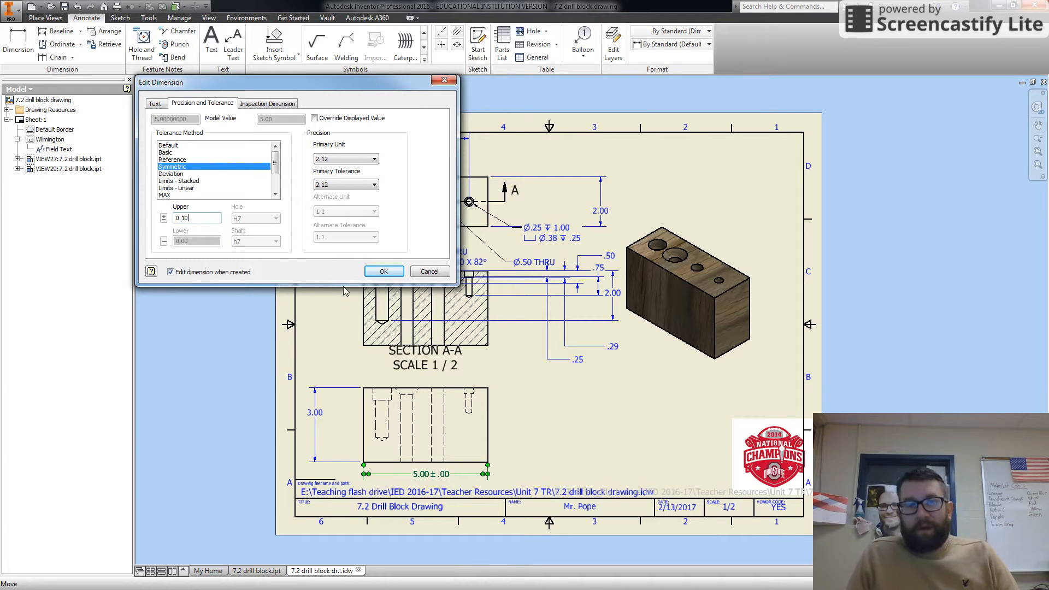
click(382, 272)
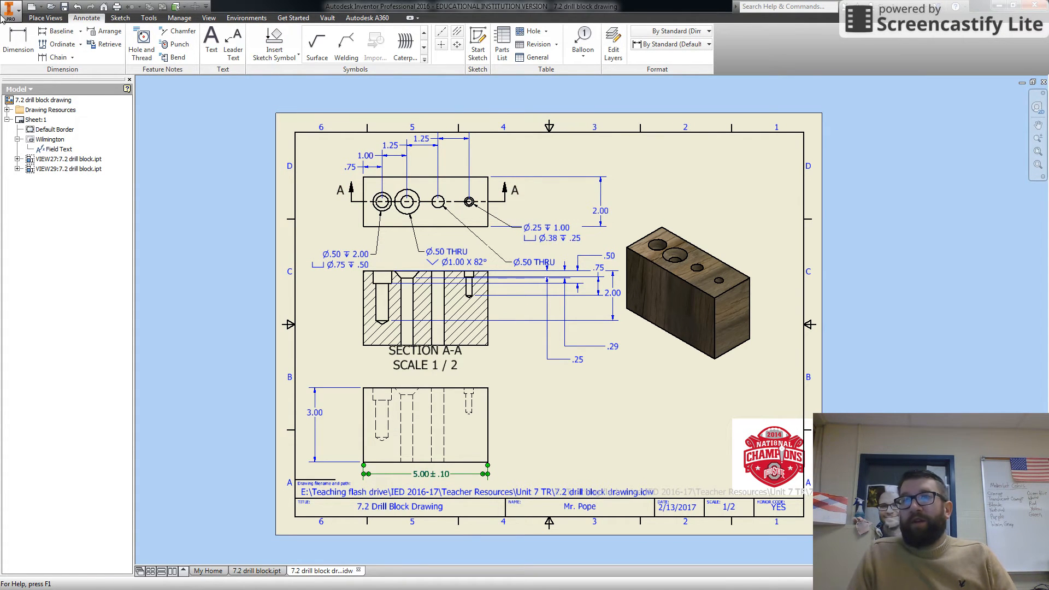
Dimension the smallest hole's centre from the top view's upper edge, appending X4 to the dimension text
click(16, 41)
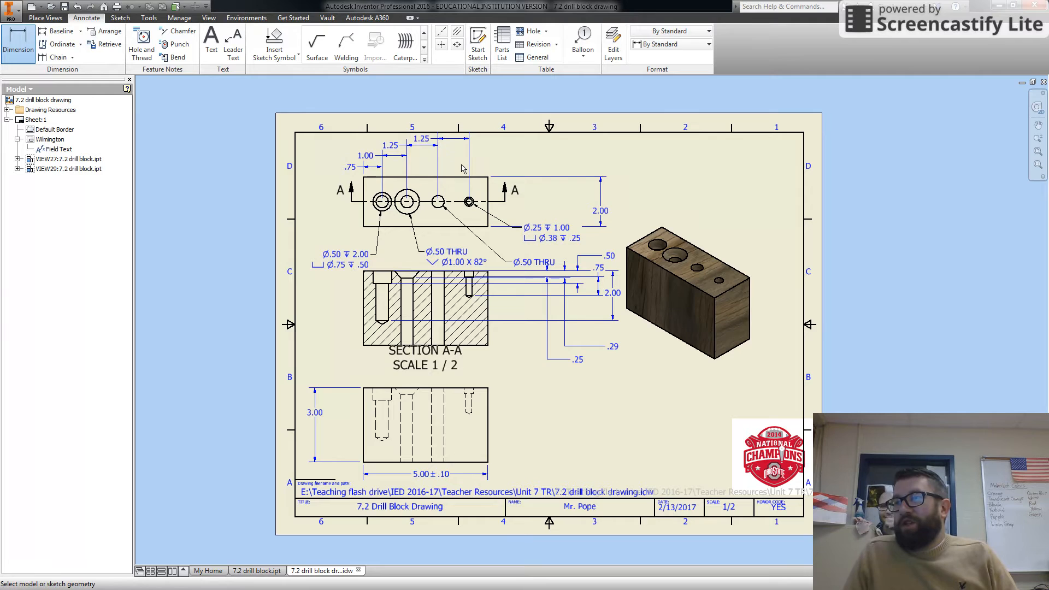
scroll(467, 187, up, 4)
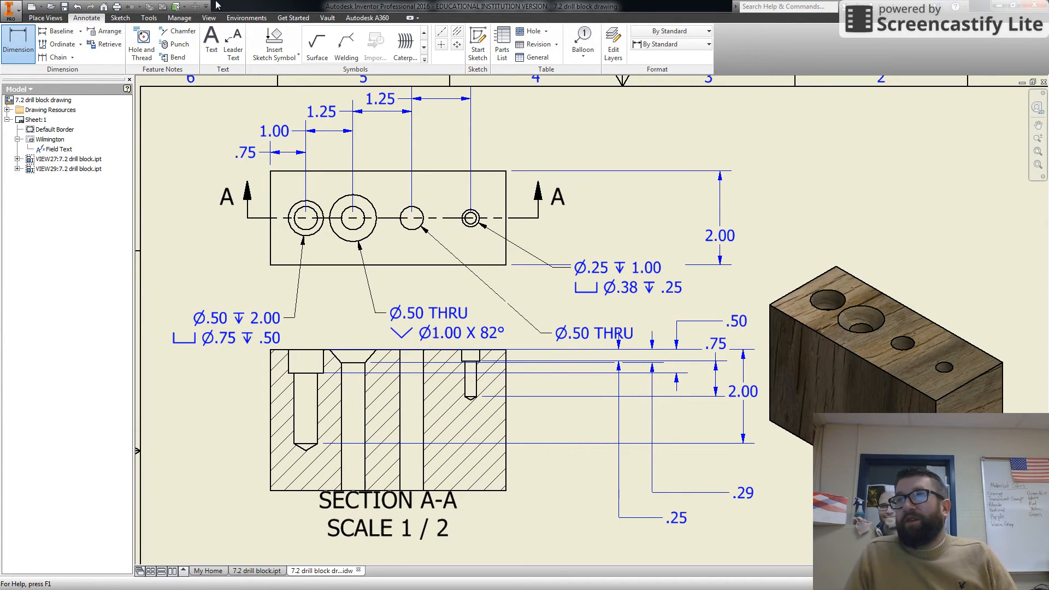
click(459, 171)
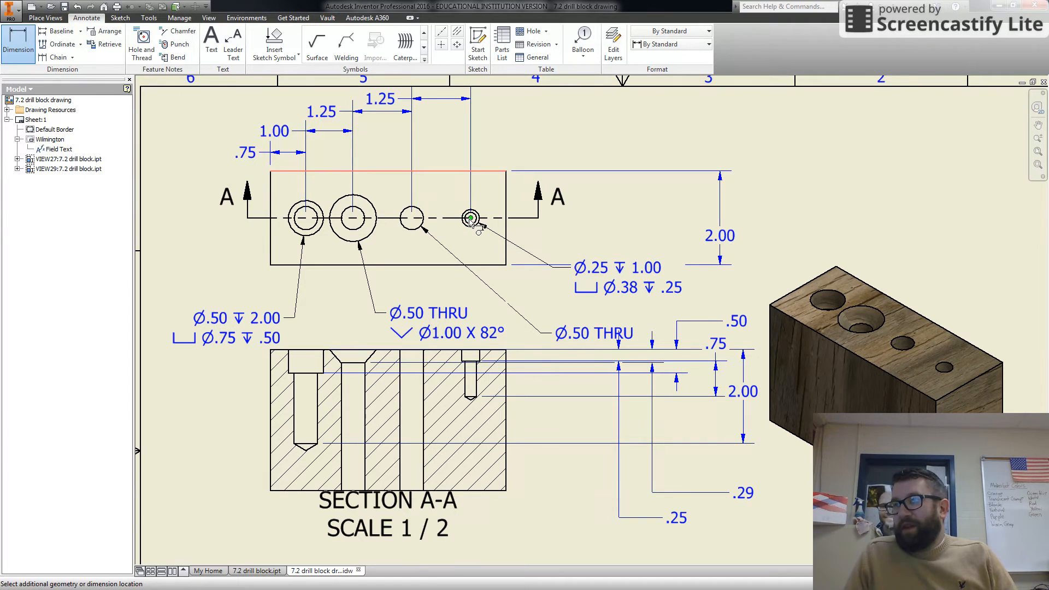
click(471, 218)
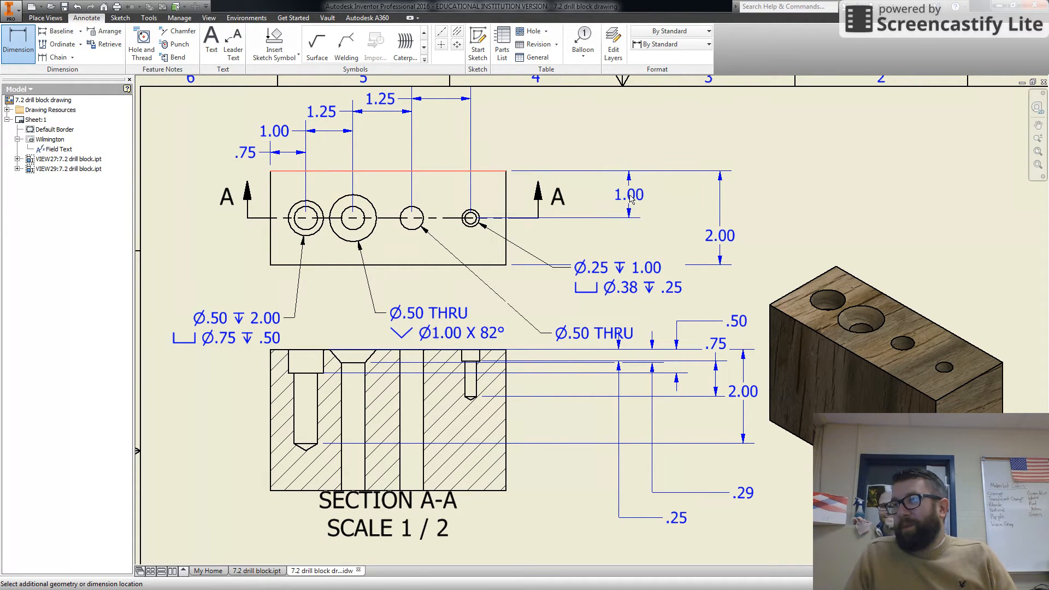
click(632, 199)
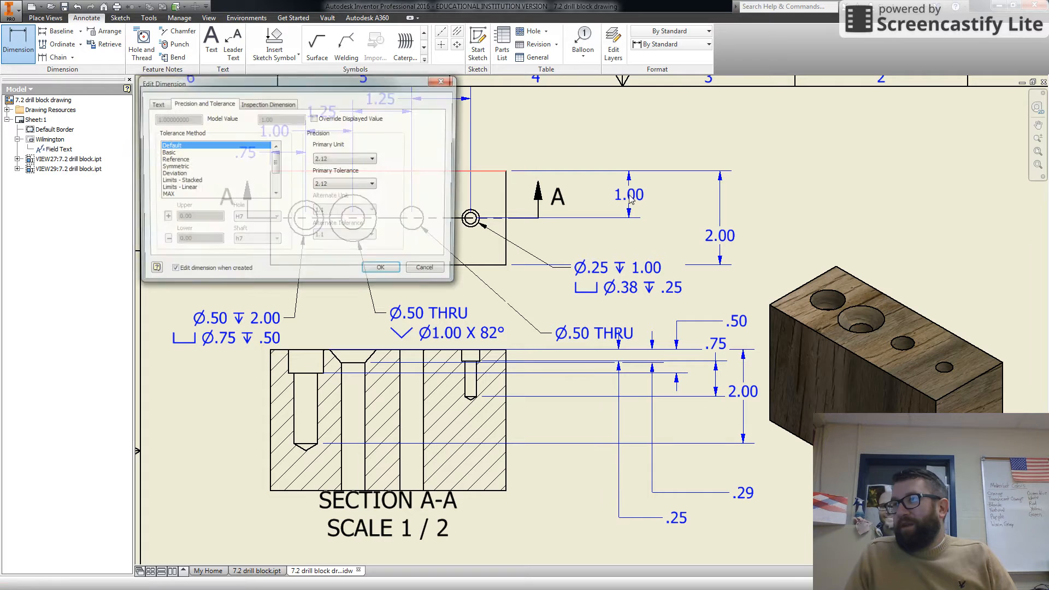
click(153, 104)
text(X)
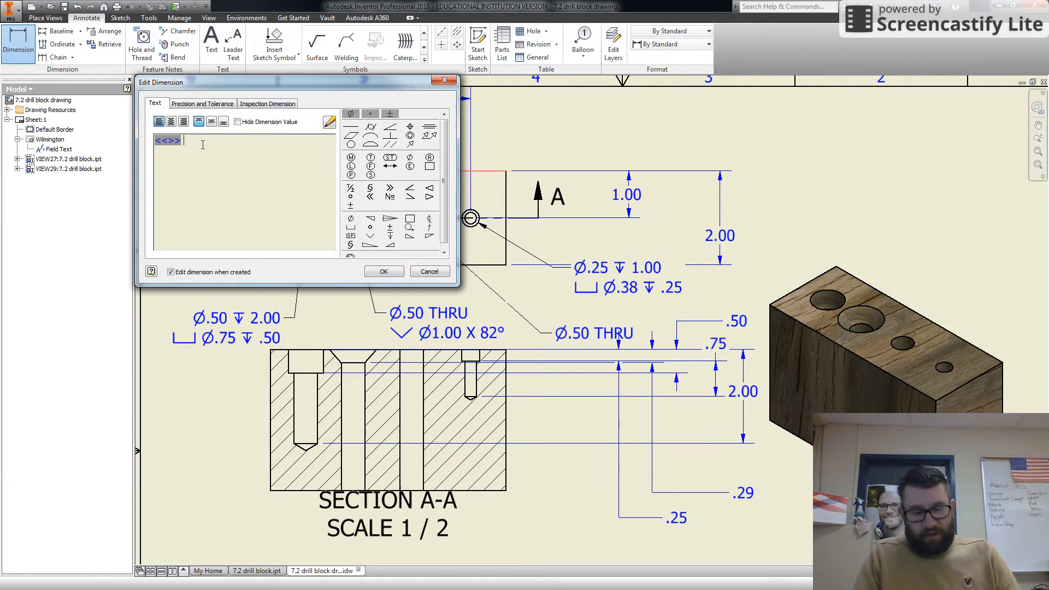
text(4)
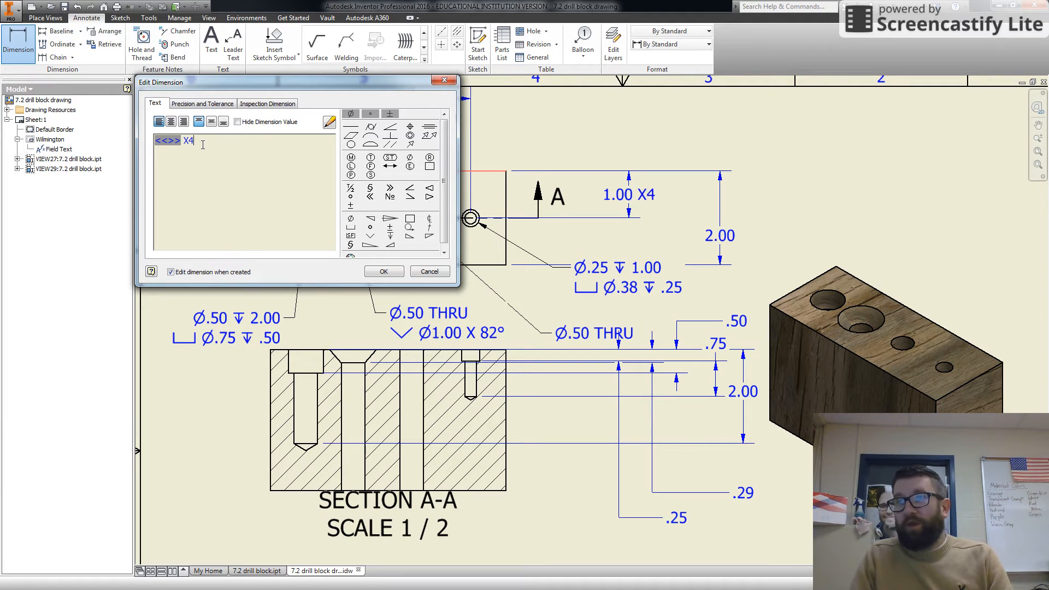
click(384, 273)
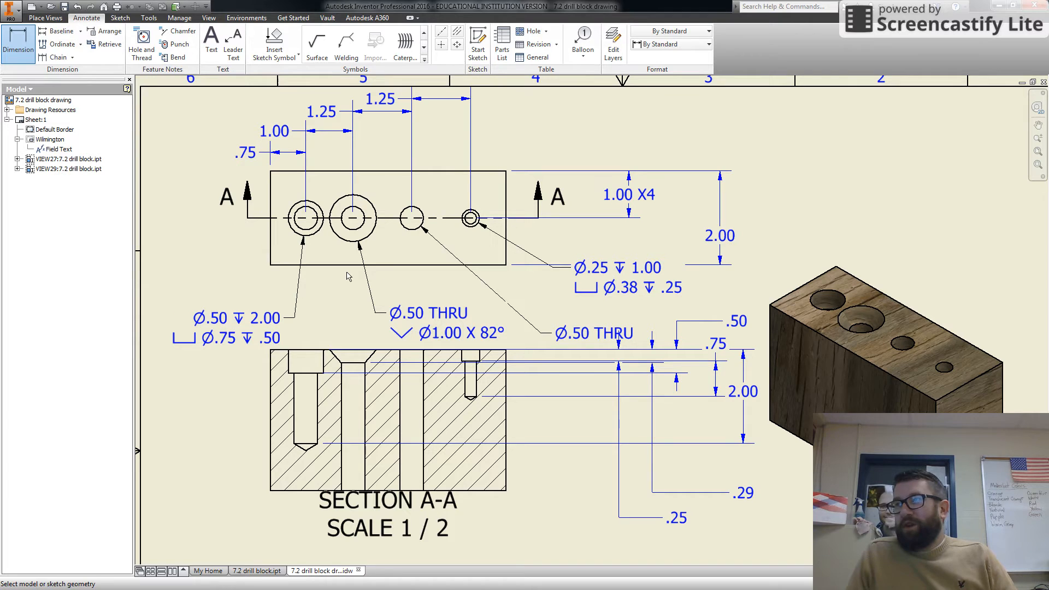
key(Escape)
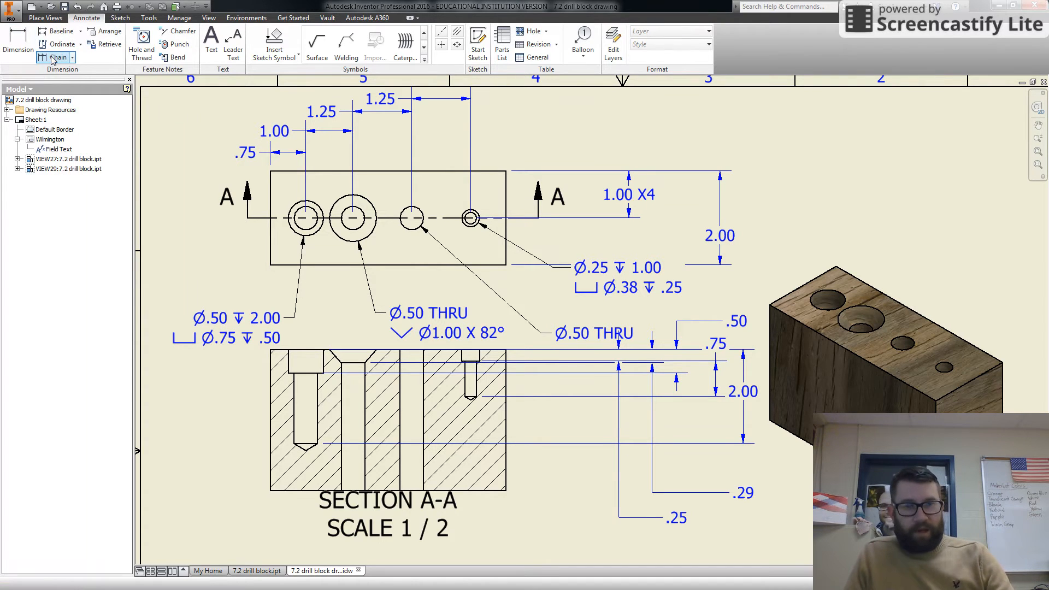
Apply a deviation tolerance of upper 0.03 and lower 0.00 to the X4 hole-centre dimension
double_click(634, 196)
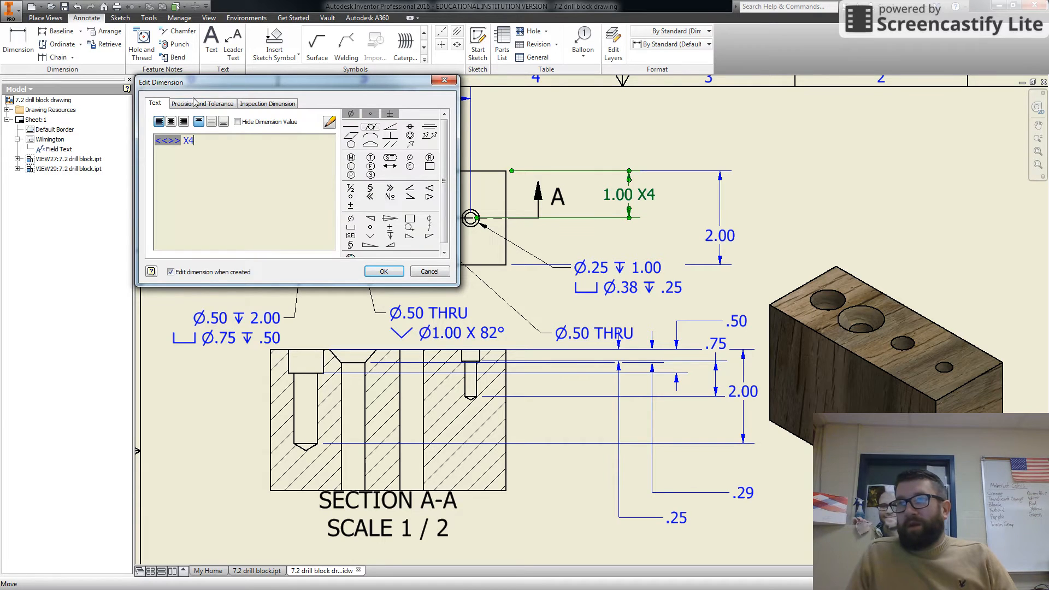
click(198, 105)
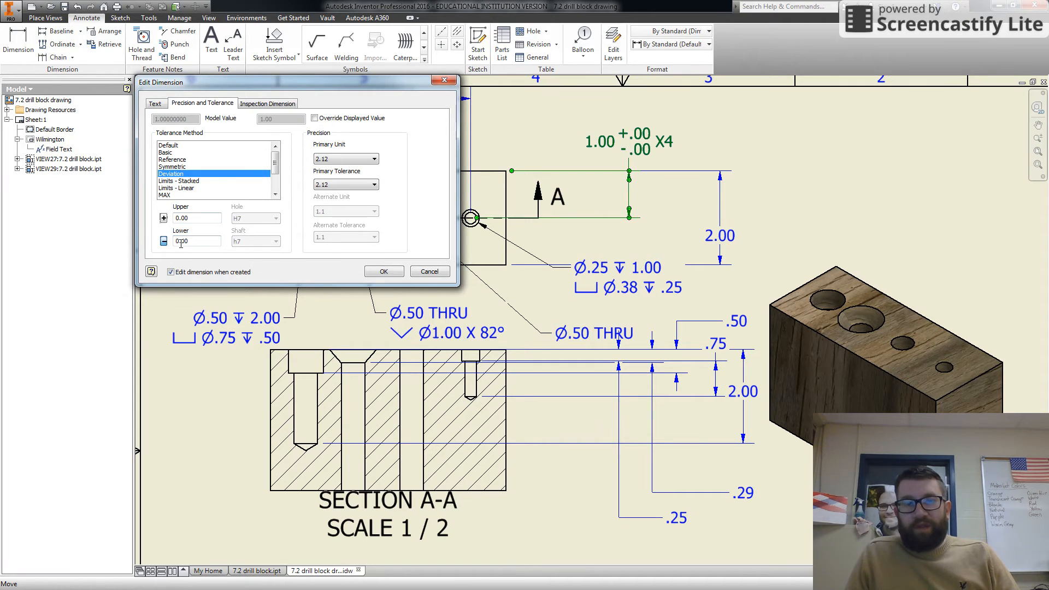
click(198, 219)
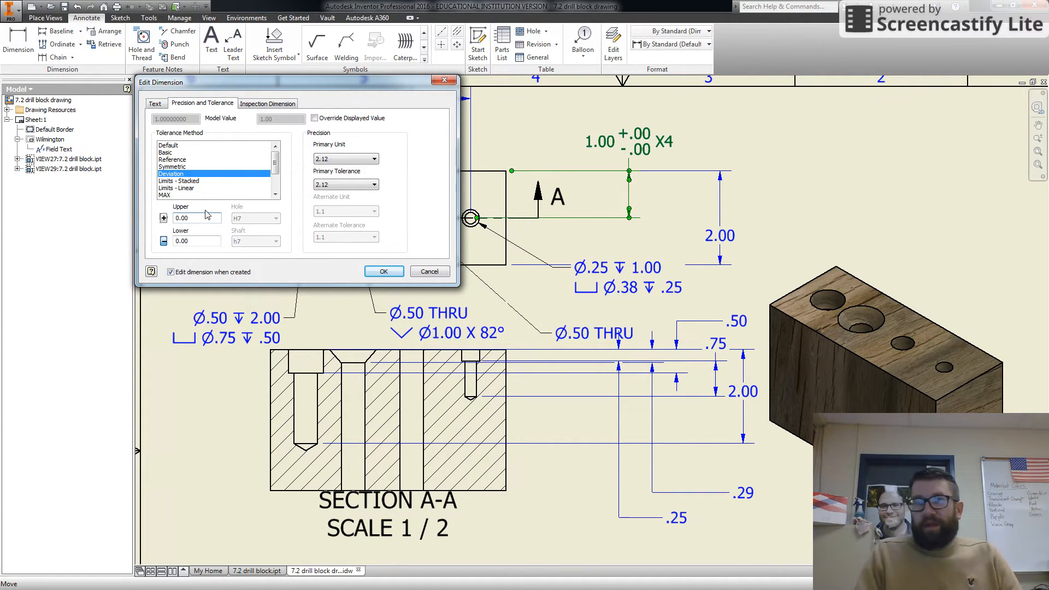
key(BackSpace)
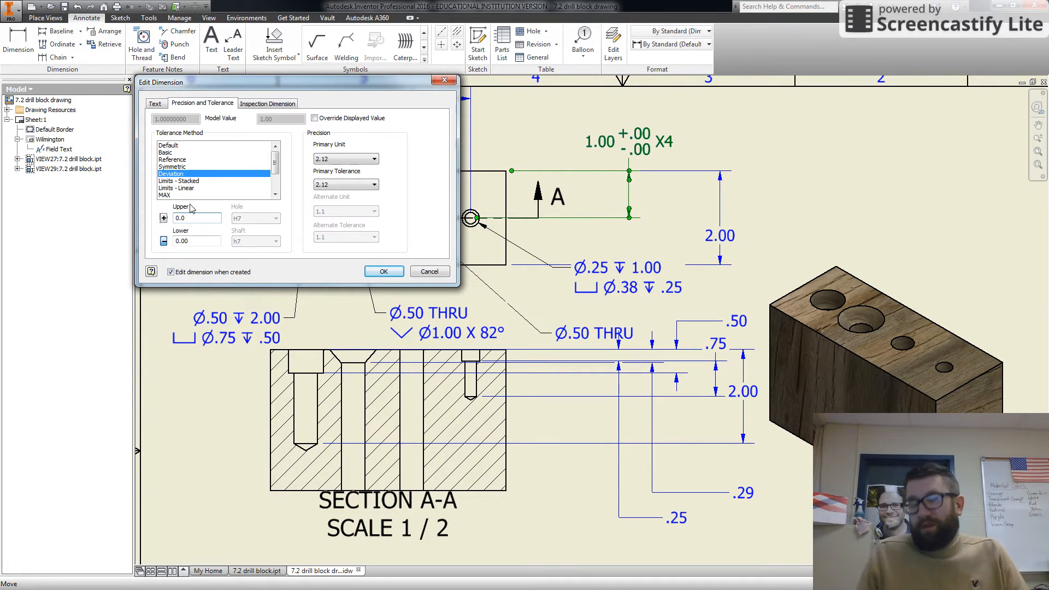
text(3)
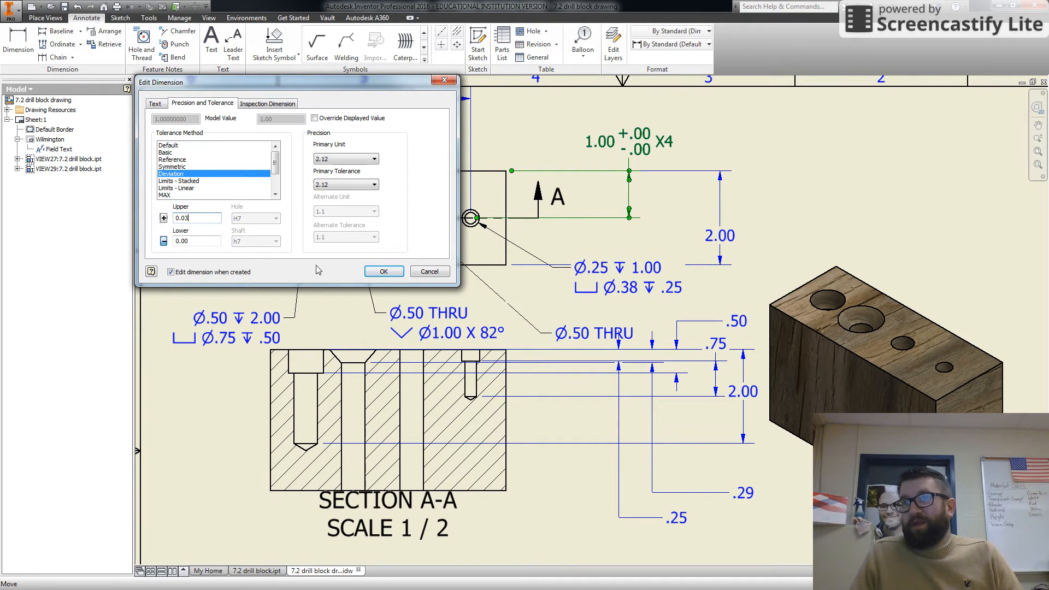
click(381, 271)
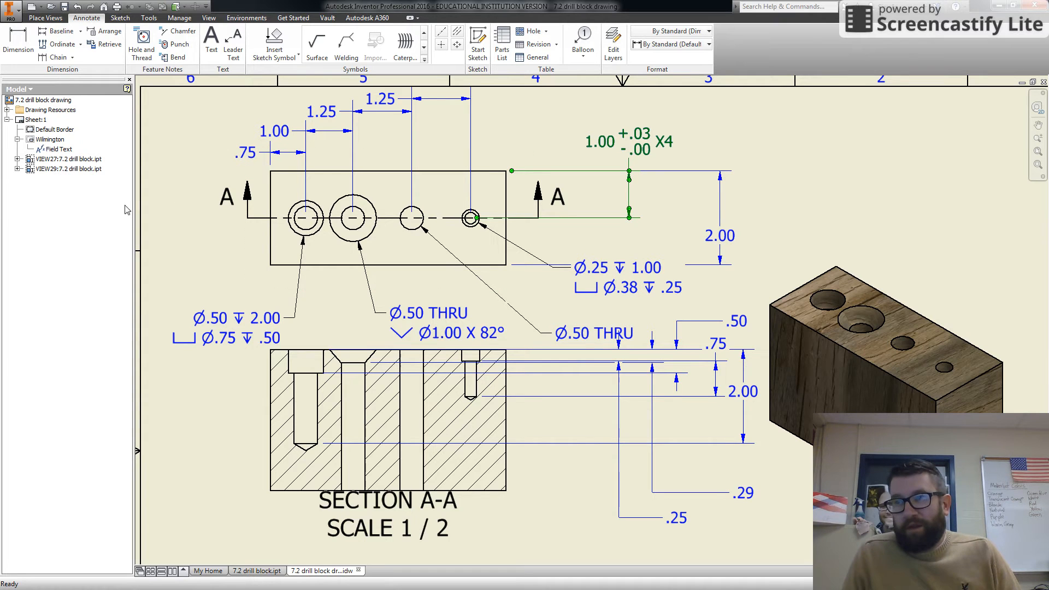
Delete the three chained hole-spacing dimensions (1.00, 1.25 and 1.25) above the top view
scroll(350, 477, down, 2)
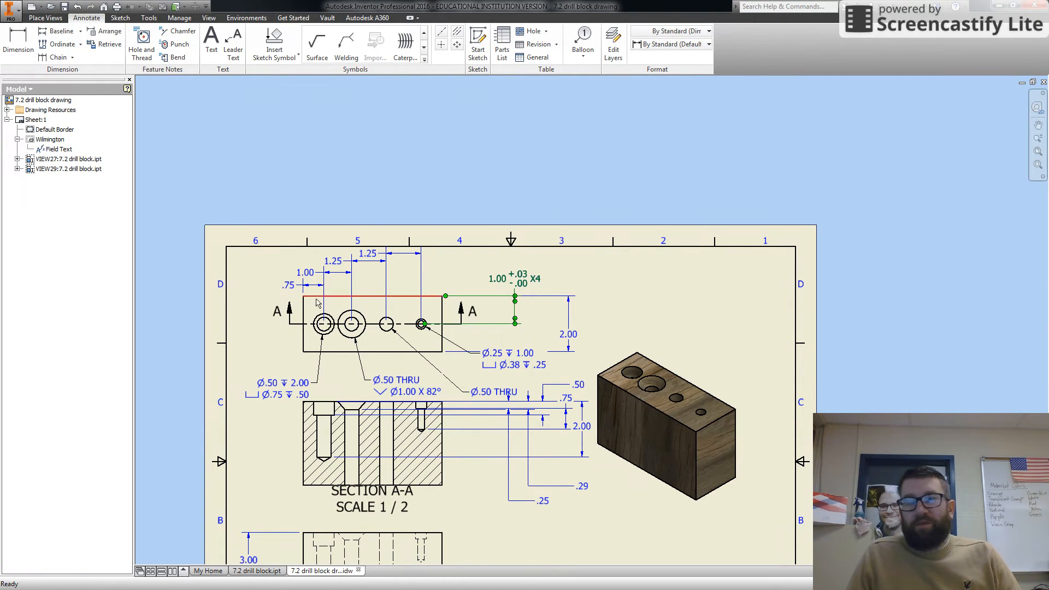
scroll(324, 324, up, 3)
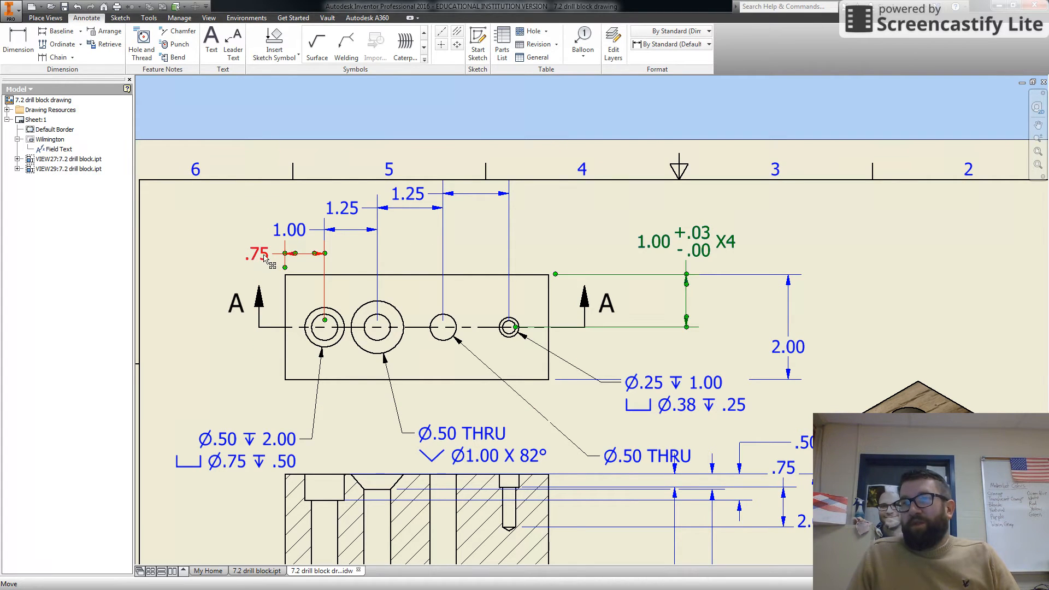
right_click(296, 226)
click(319, 243)
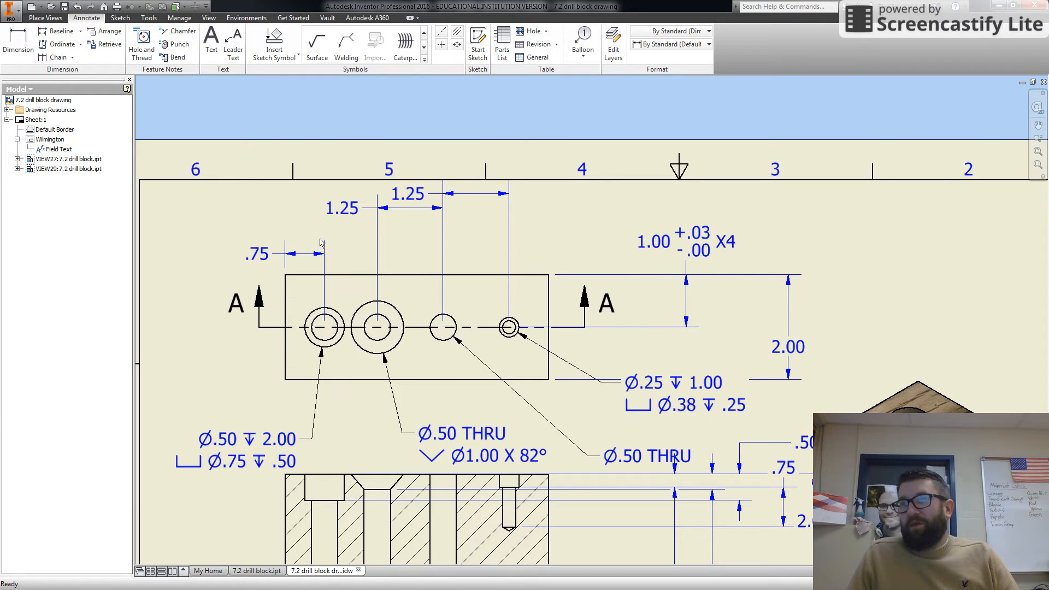
right_click(349, 213)
click(356, 227)
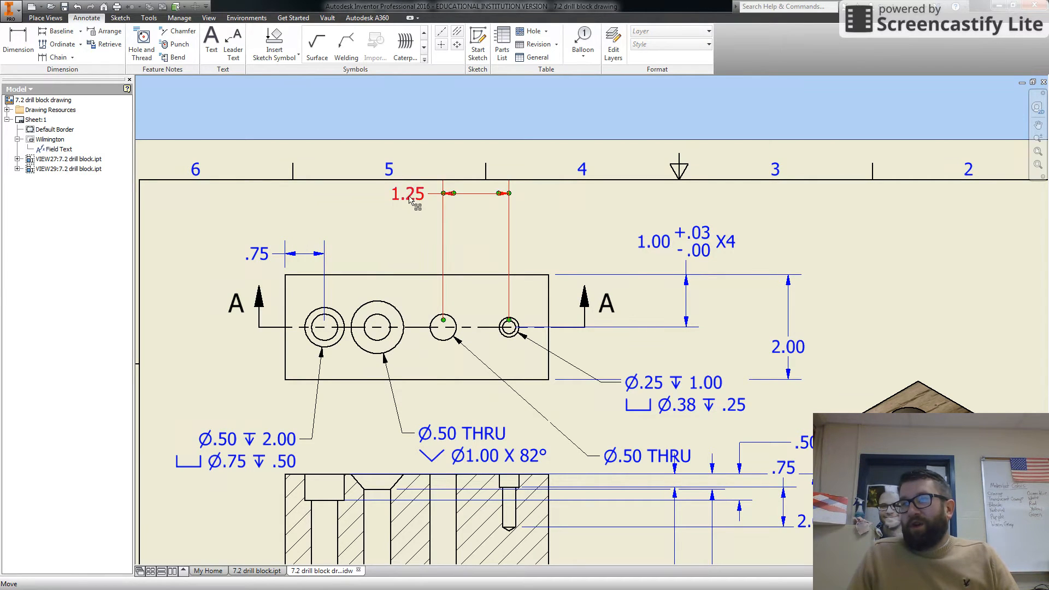
right_click(410, 199)
click(422, 215)
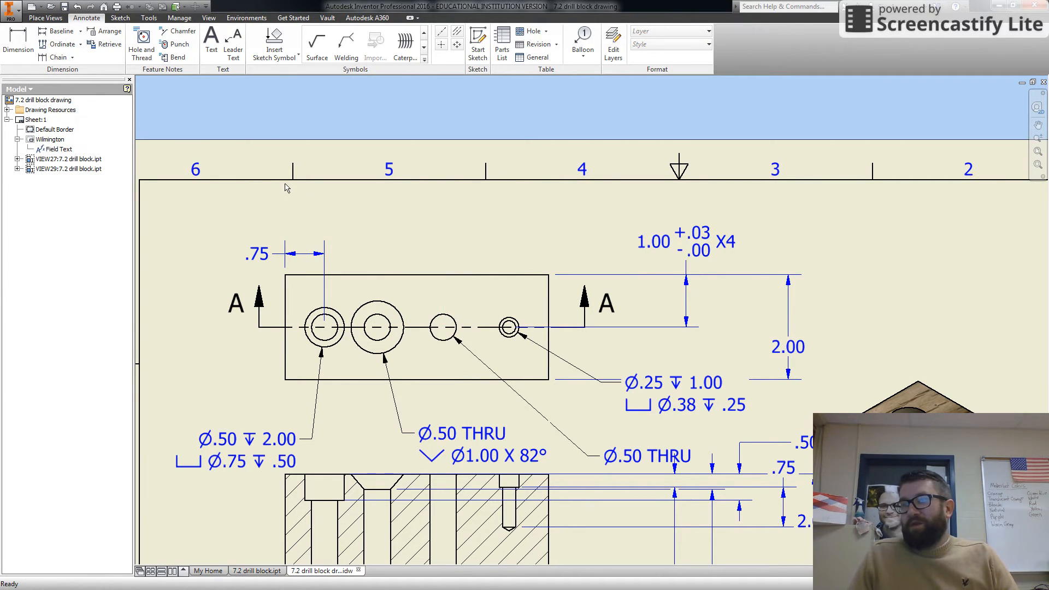
Dimension the countersunk hole's centre from the top view's left edge, placed above the .75 dimension, and save the drawing
click(18, 49)
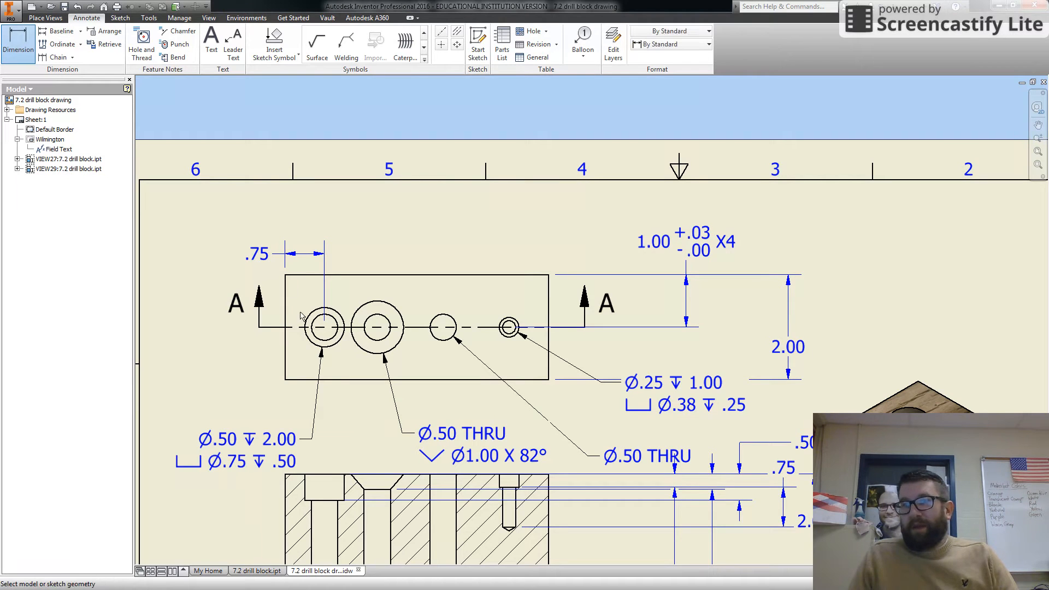
click(285, 364)
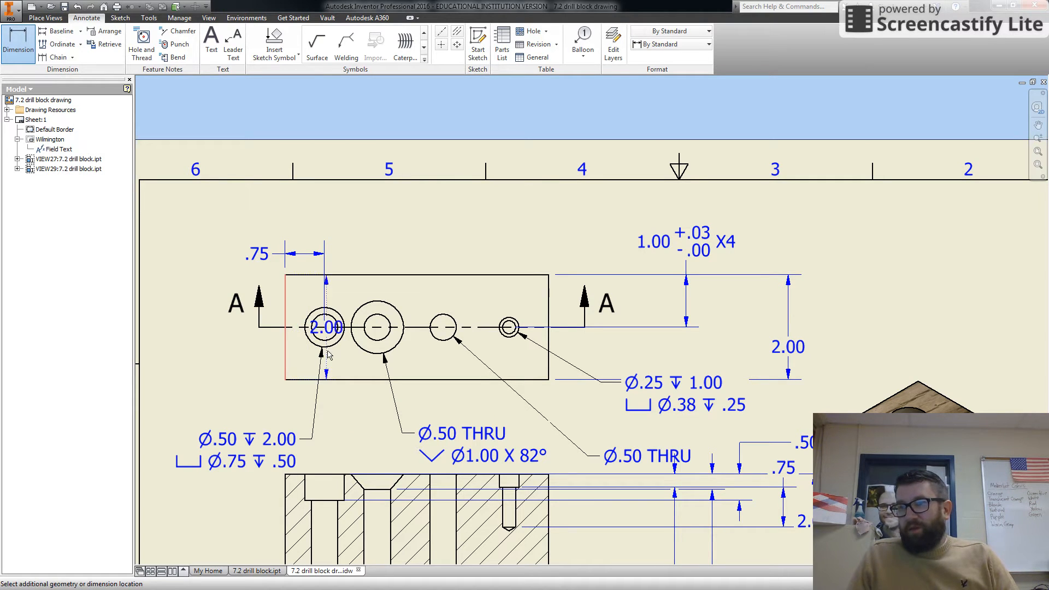
click(377, 328)
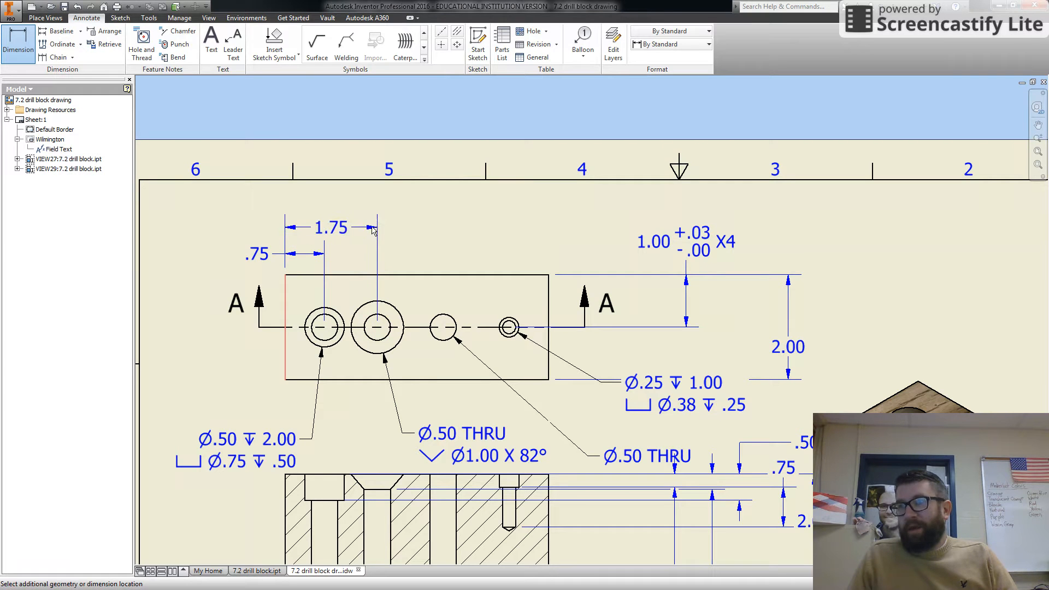
click(372, 236)
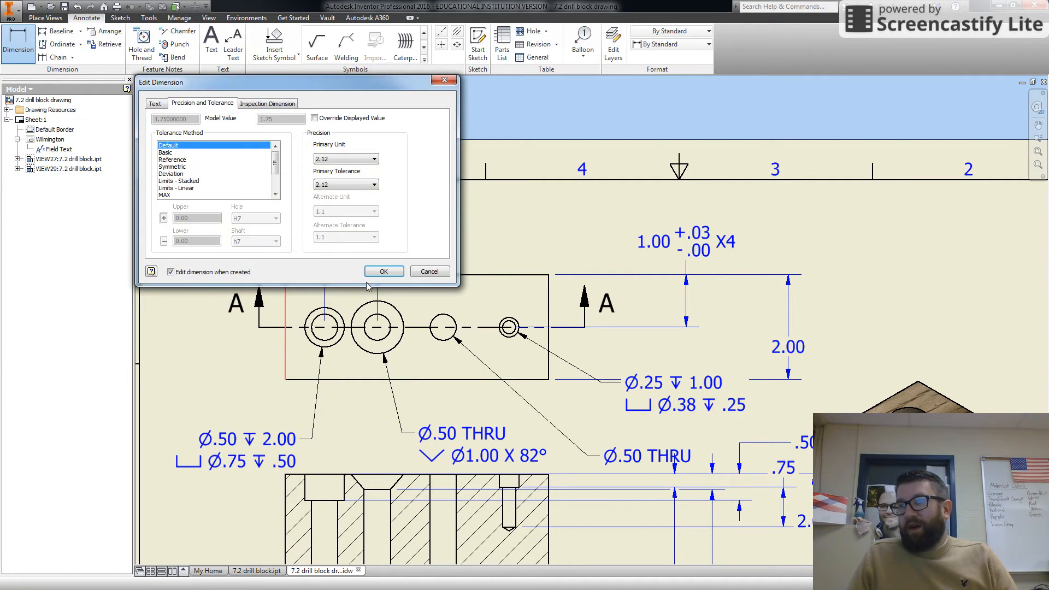
click(379, 272)
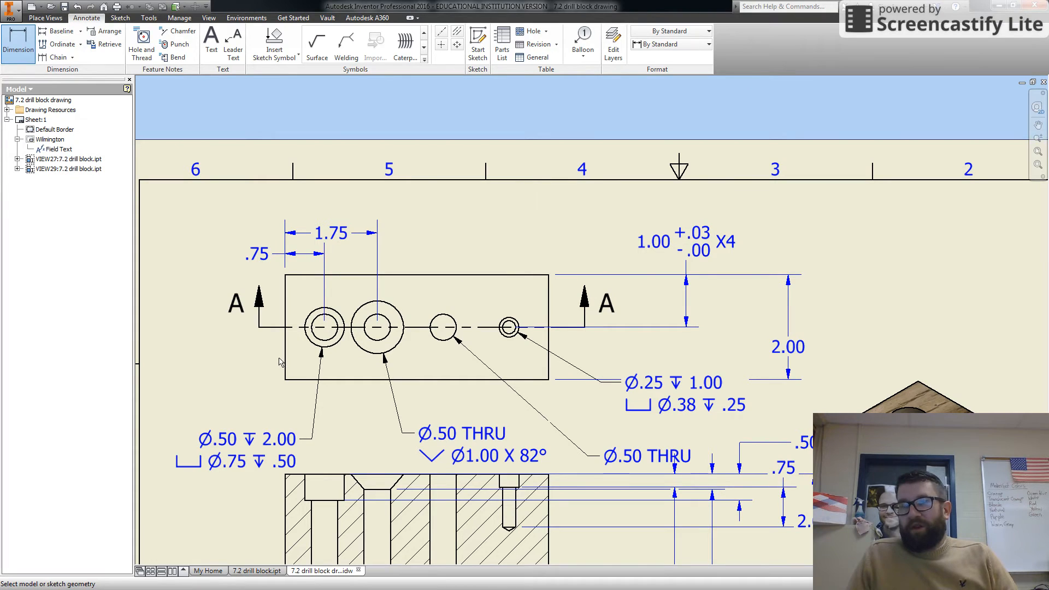
click(64, 7)
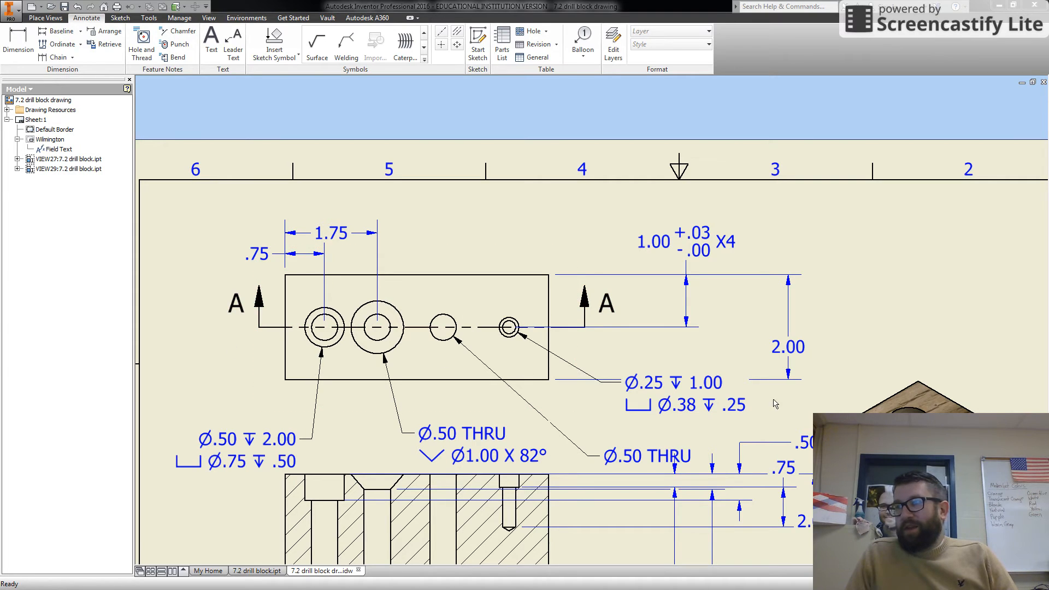
Enable a tolerance on the counterbore diameter in the smallest hole's note, with primary tolerance precision set to three decimals (3.123)
drag(514, 328, 514, 329)
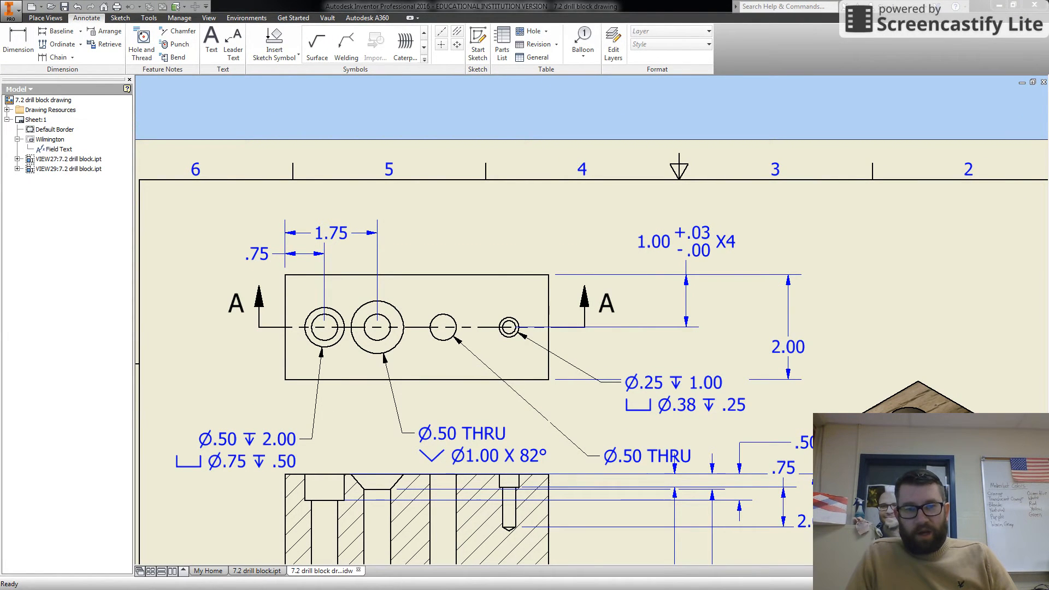
click(659, 391)
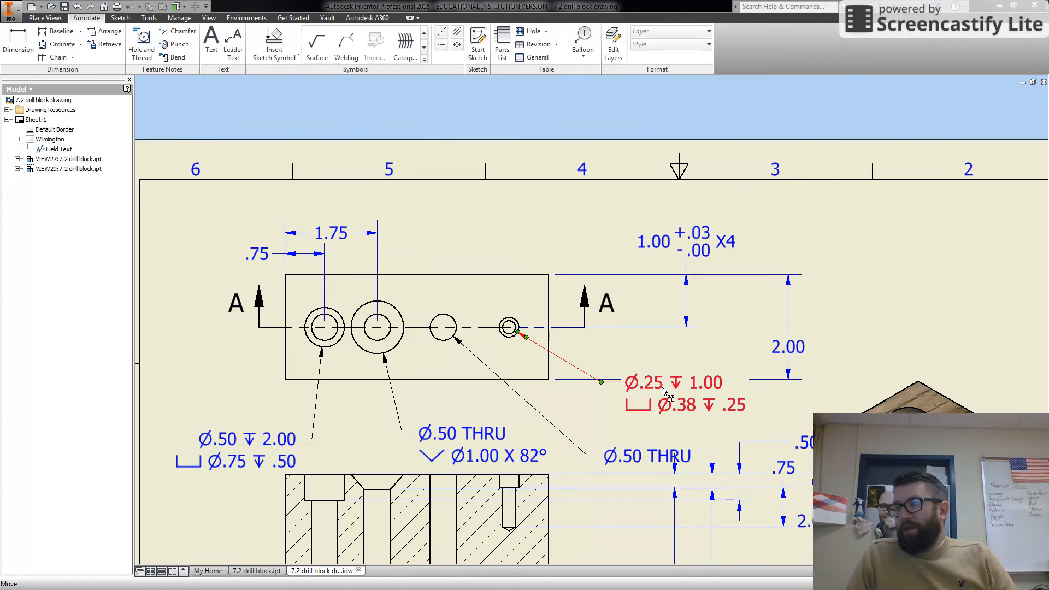
double_click(666, 393)
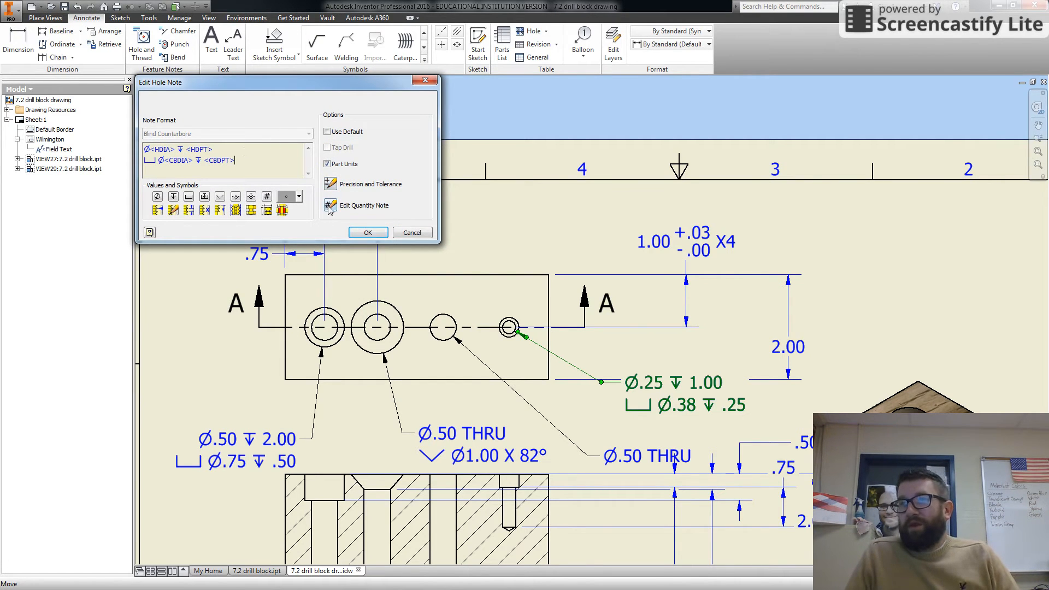
click(331, 185)
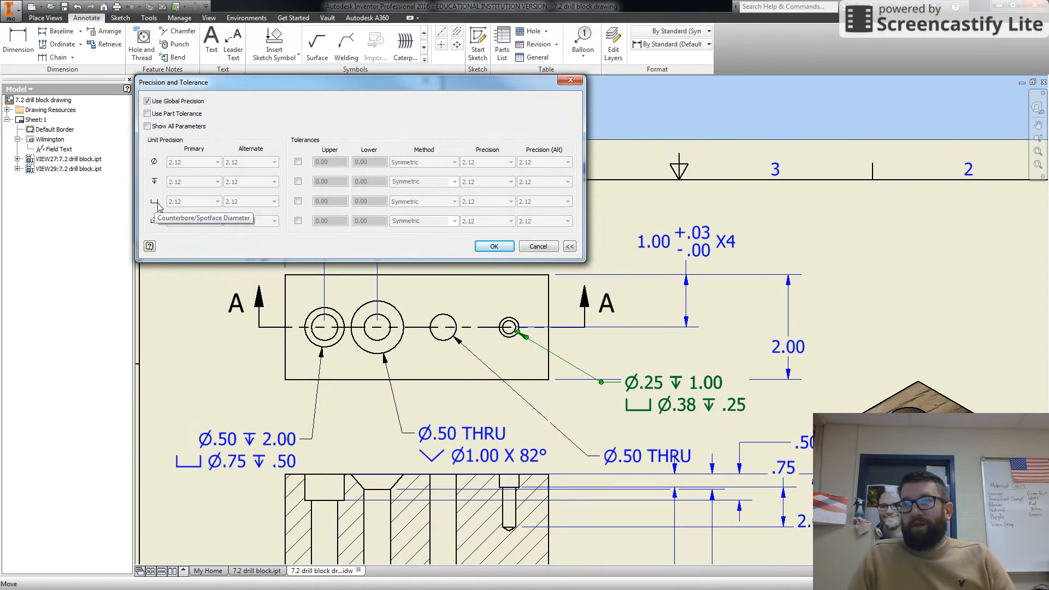
click(298, 202)
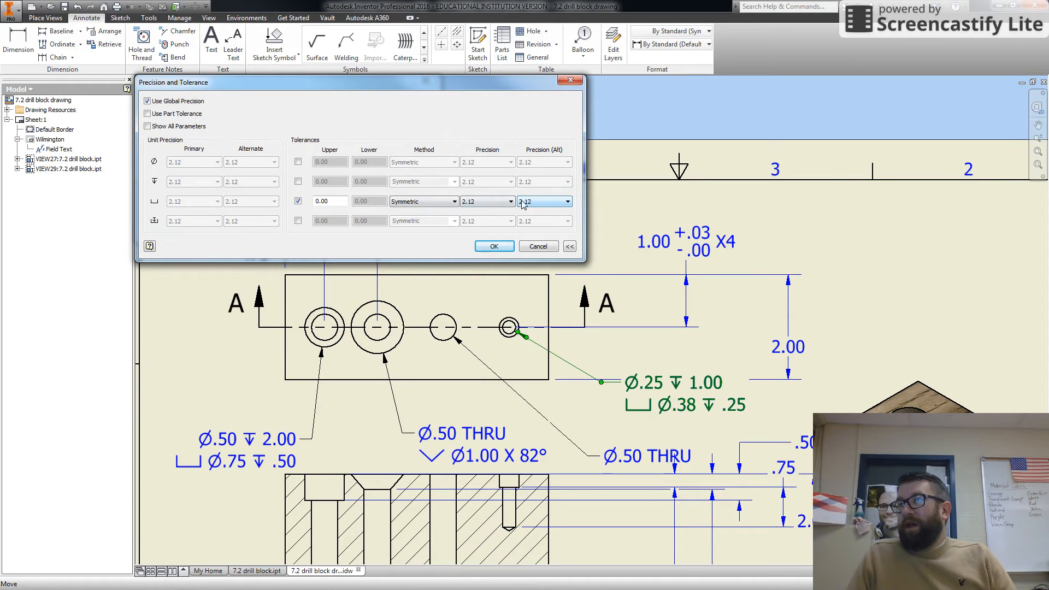
click(488, 203)
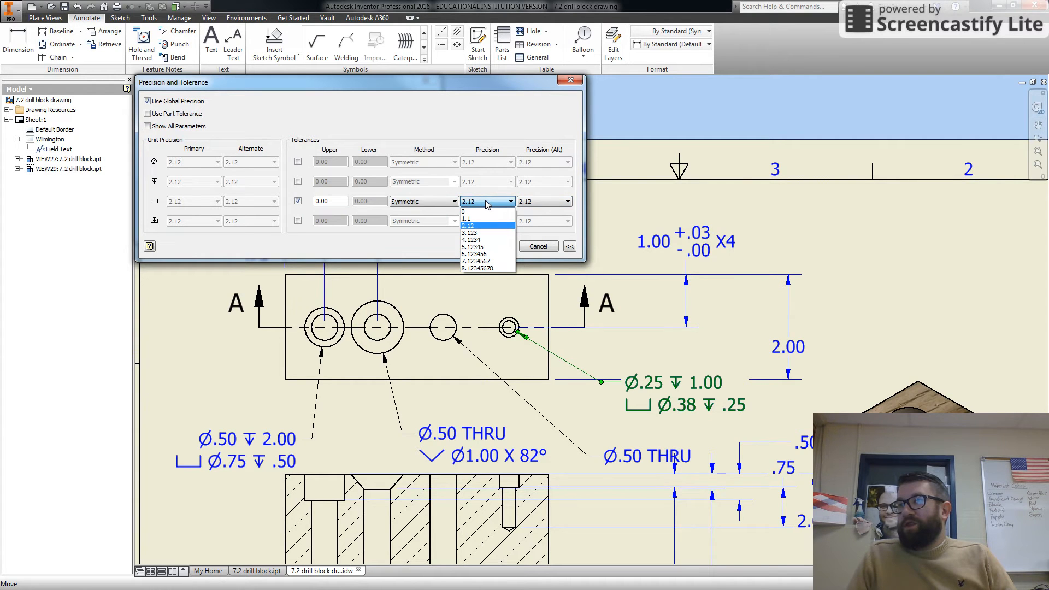
click(488, 234)
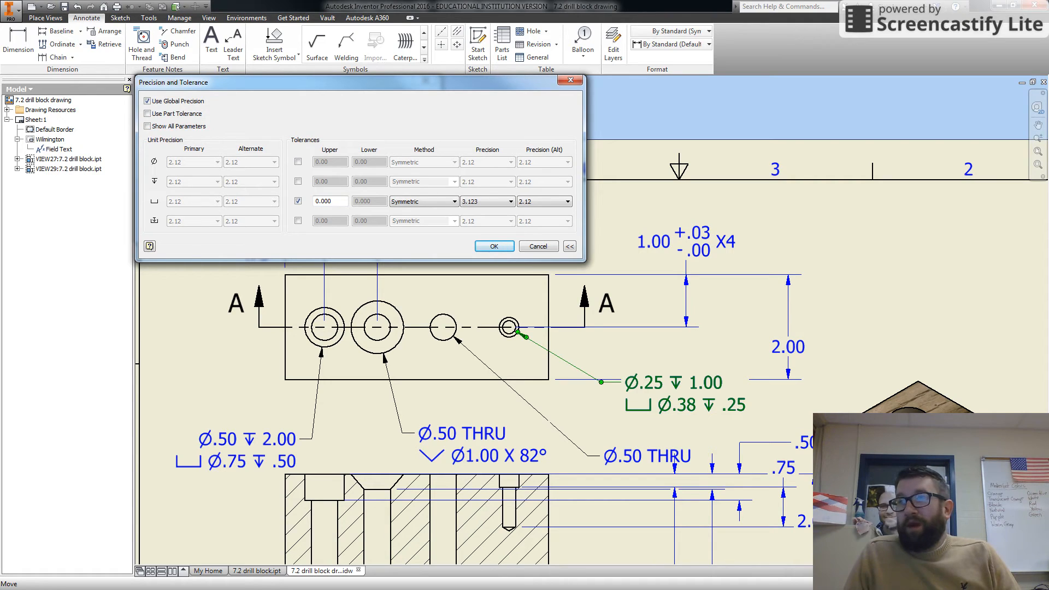
Make the counterbore diameter tolerance a deviation of upper 0.003 and lower 0.000, and apply it to the hole note
click(408, 203)
click(404, 219)
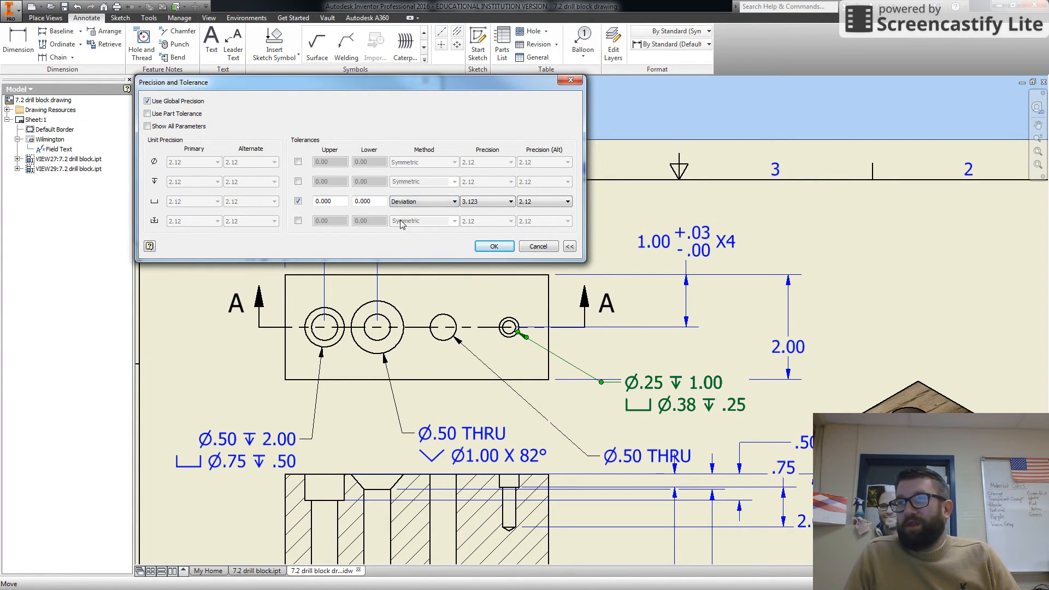
click(336, 202)
key(BackSpace)
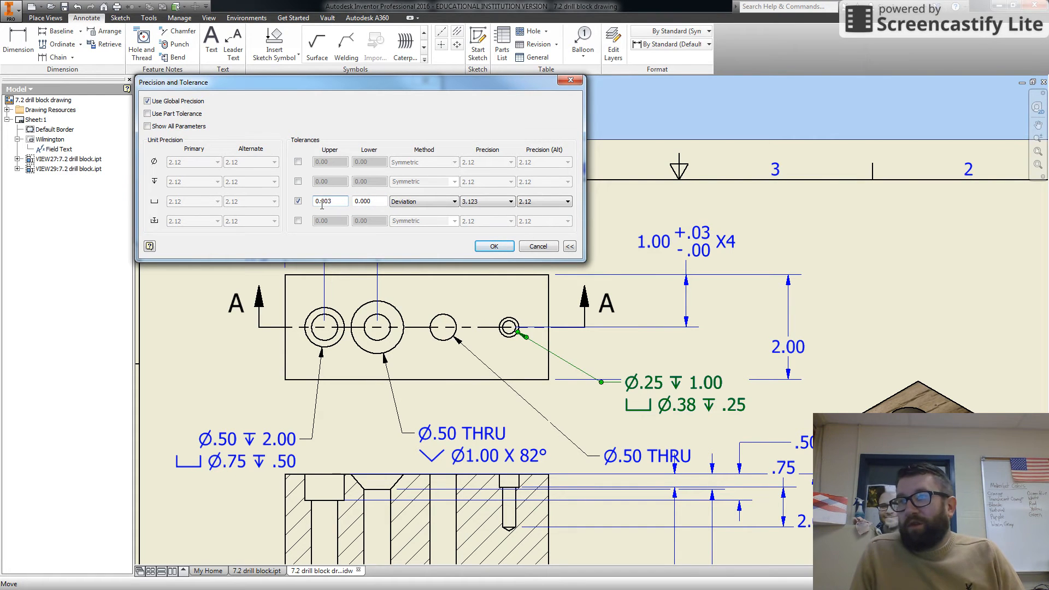
click(492, 248)
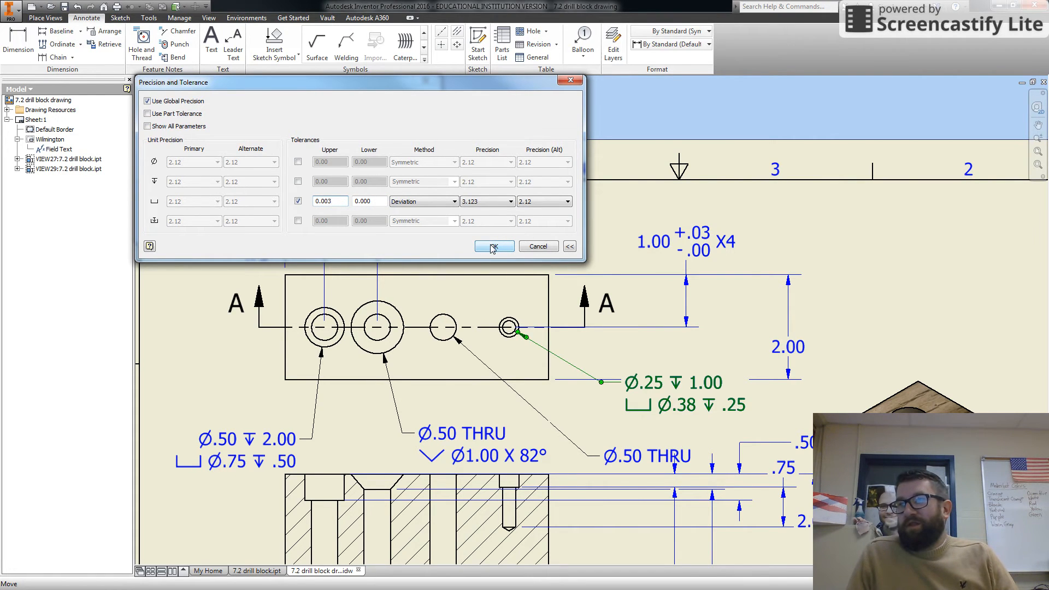
click(494, 247)
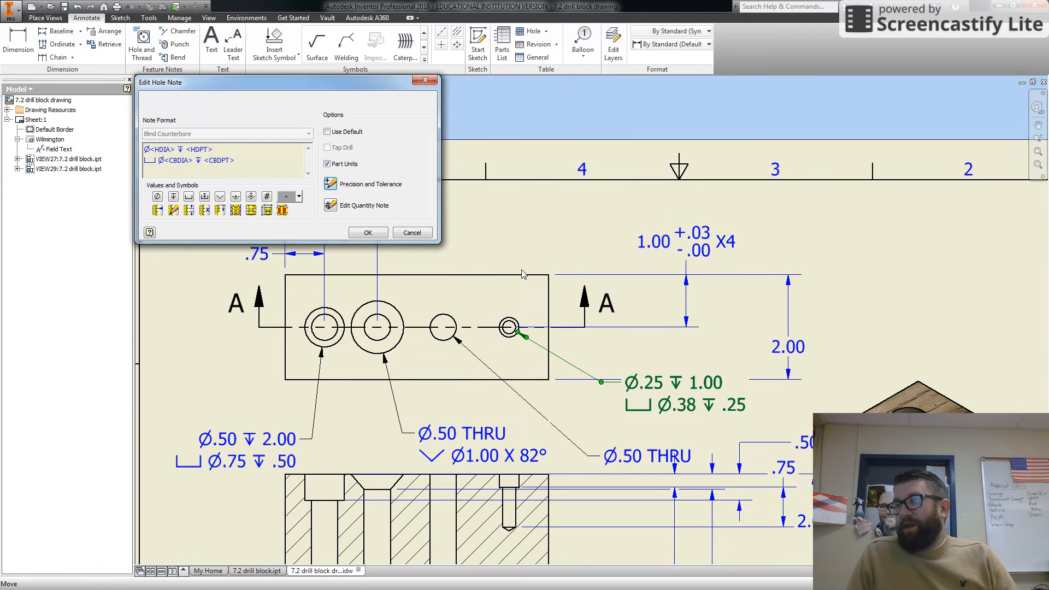
click(363, 232)
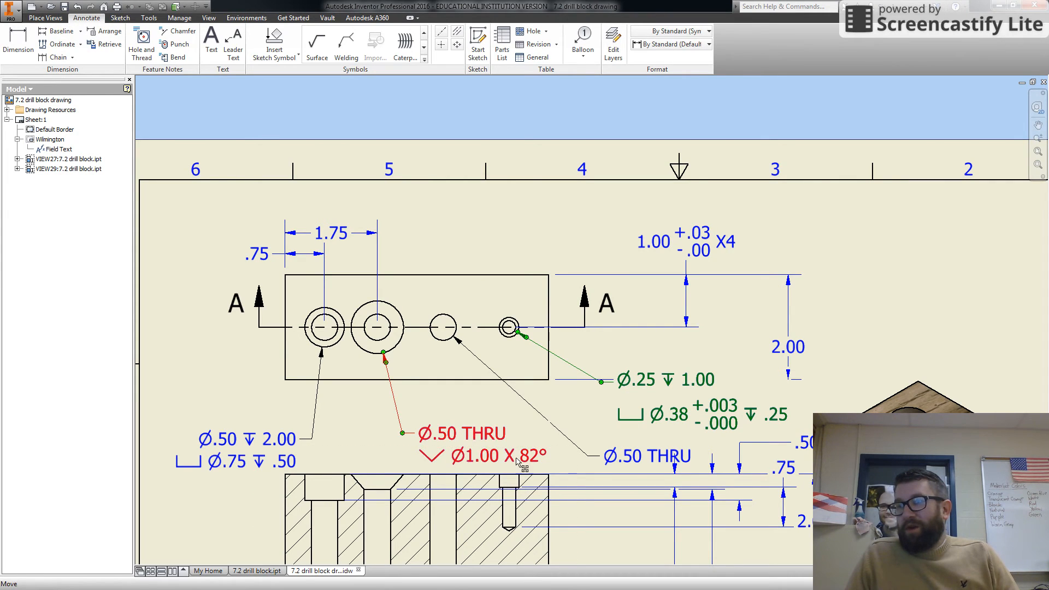
Add a symmetric tolerance of 0.002 to the countersunk hole note's hole diameter, with alternate tolerance precision 3.123
double_click(458, 439)
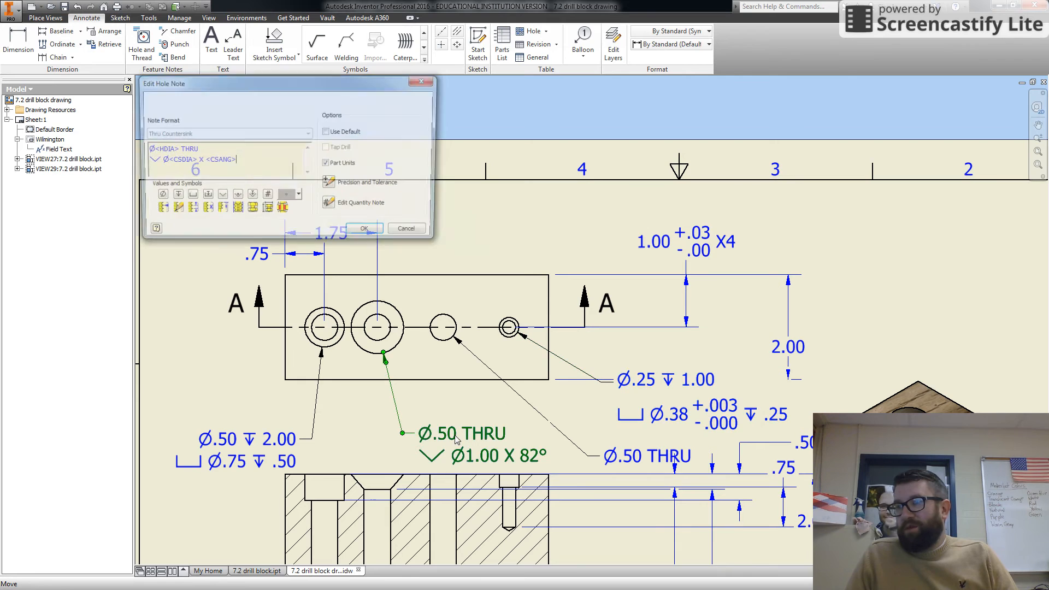
click(331, 184)
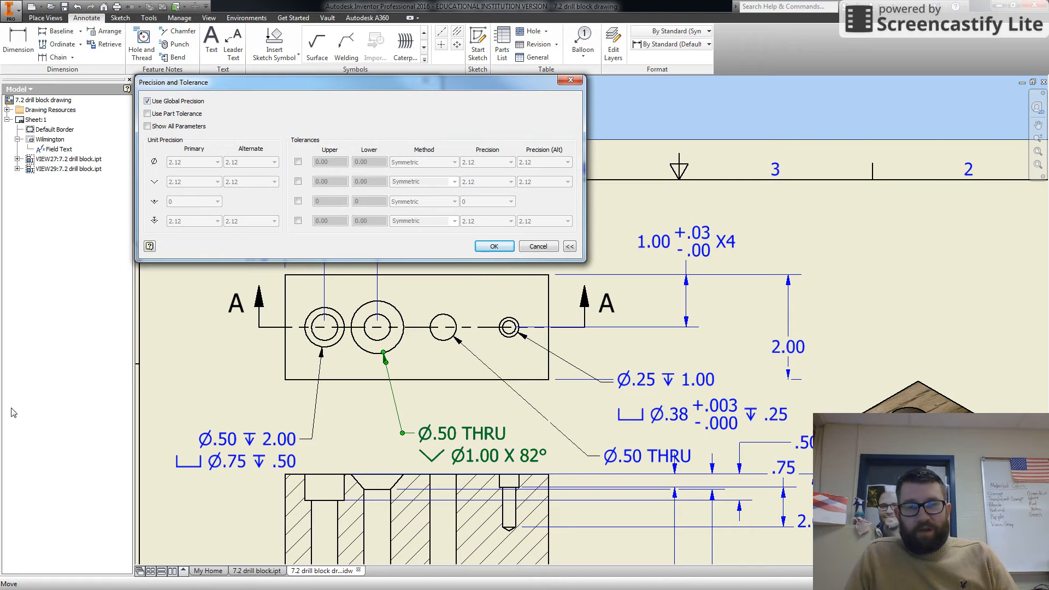
click(298, 162)
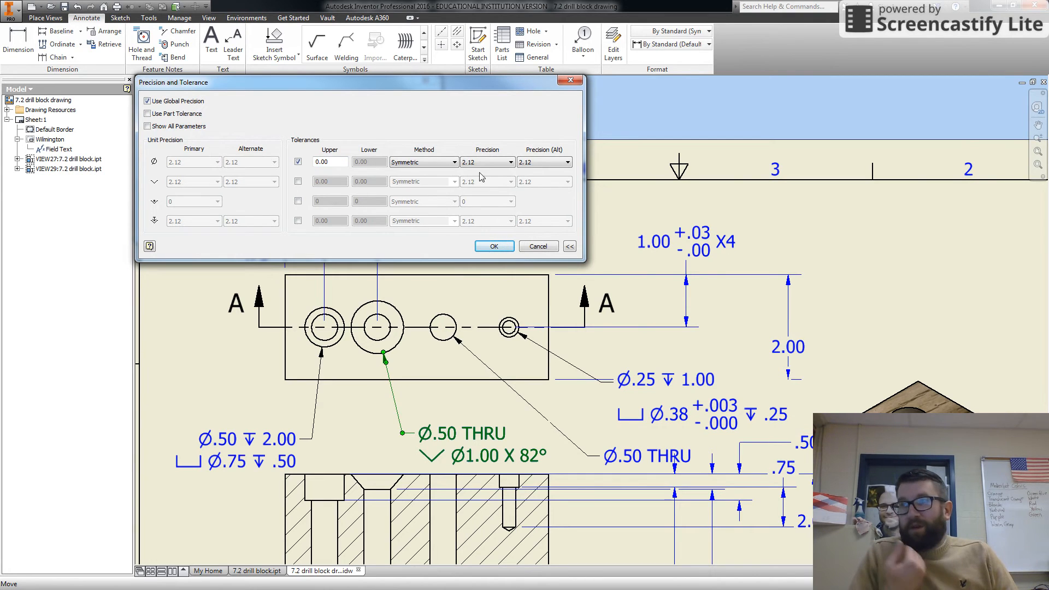
click(539, 164)
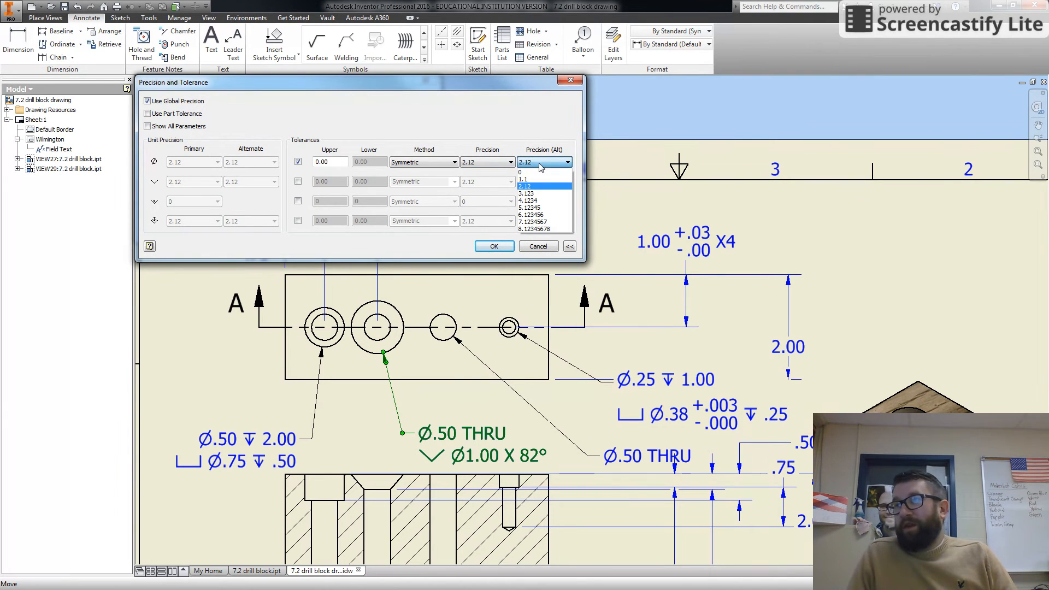
click(528, 193)
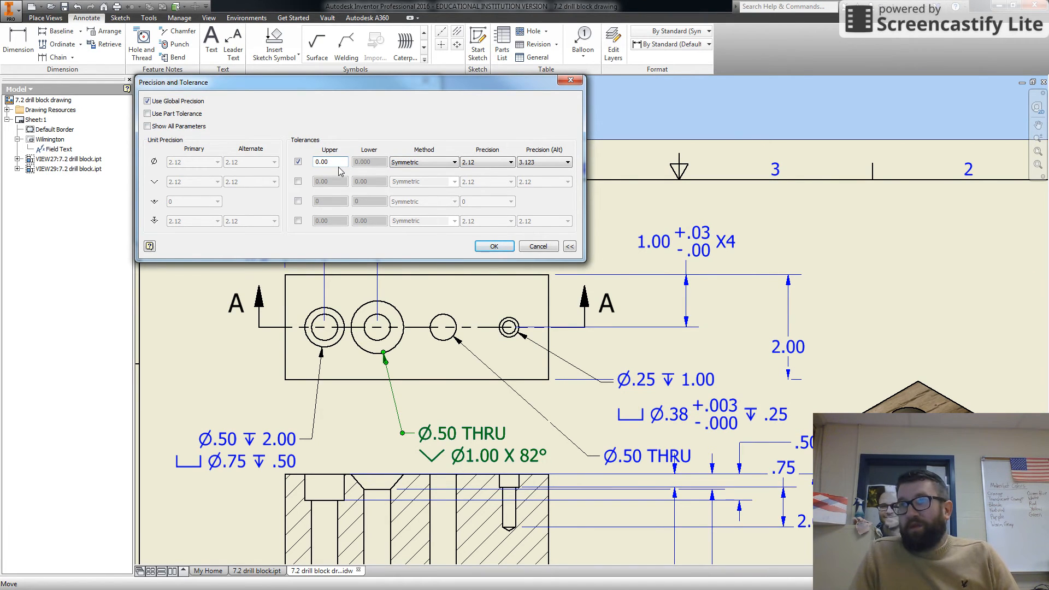
click(494, 246)
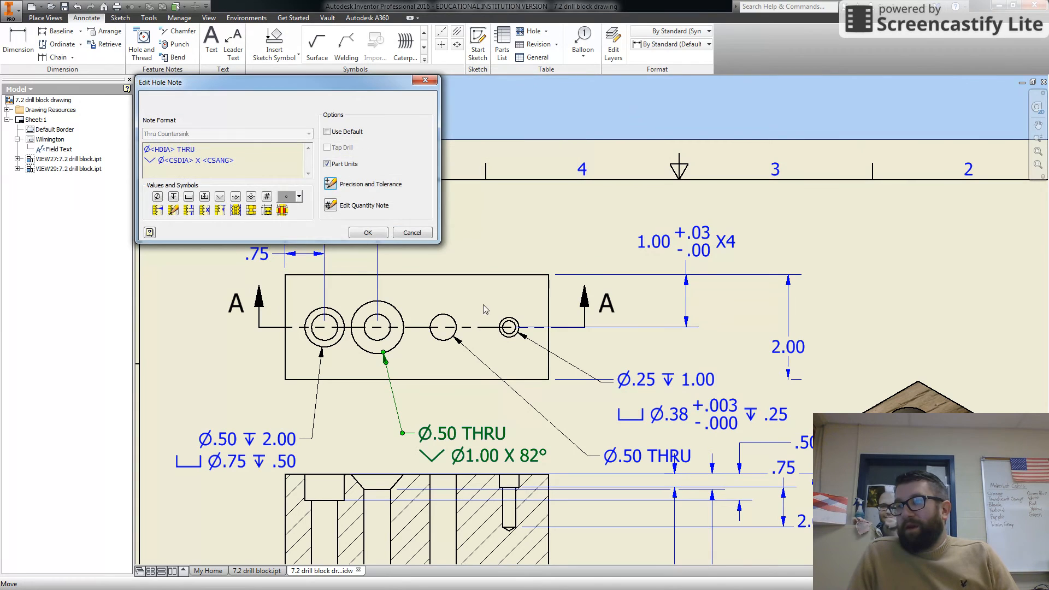
click(368, 232)
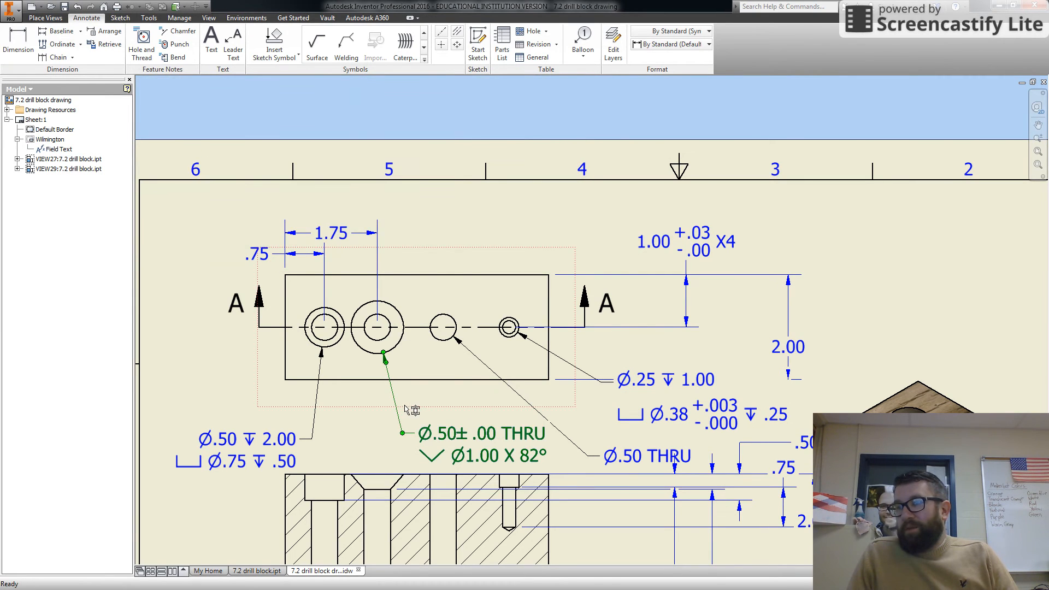
Set the primary tolerance precision of the countersunk hole note's hole diameter to three decimals (3.123)
click(495, 446)
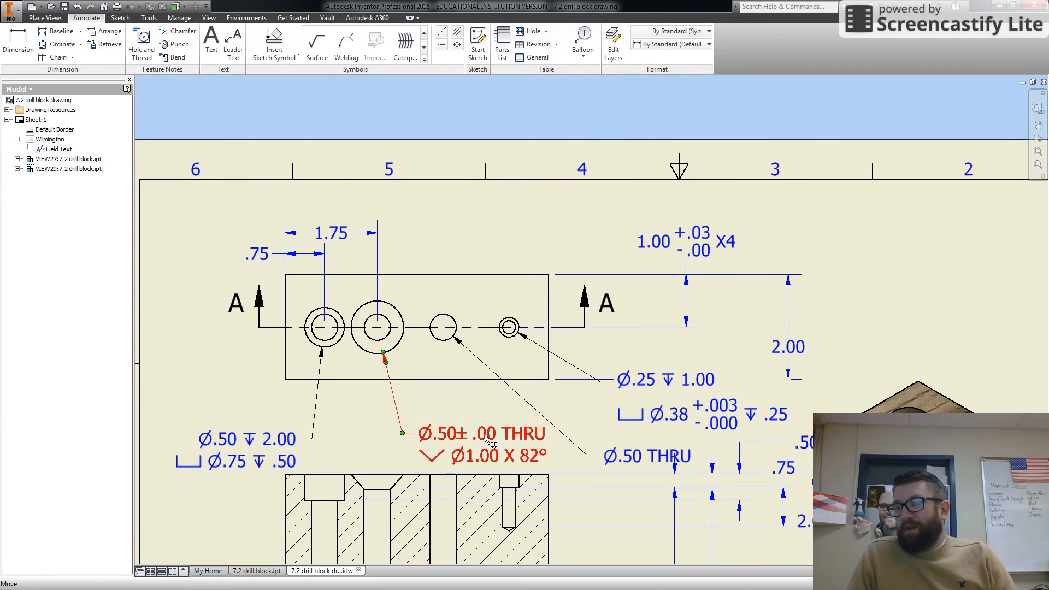
double_click(487, 438)
click(330, 184)
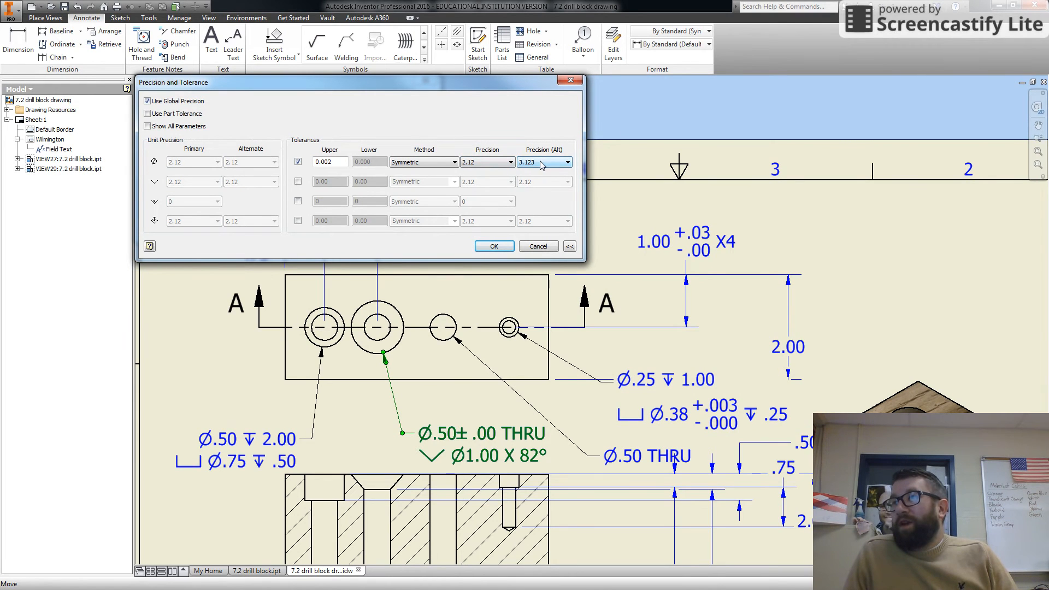
click(541, 162)
click(481, 164)
click(480, 164)
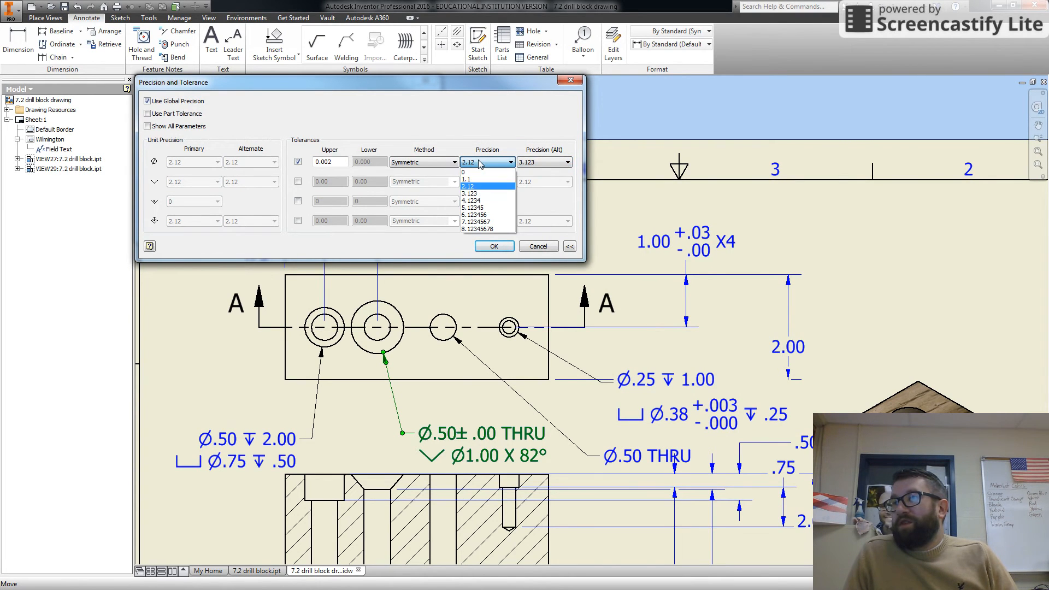
click(475, 194)
key(Tab)
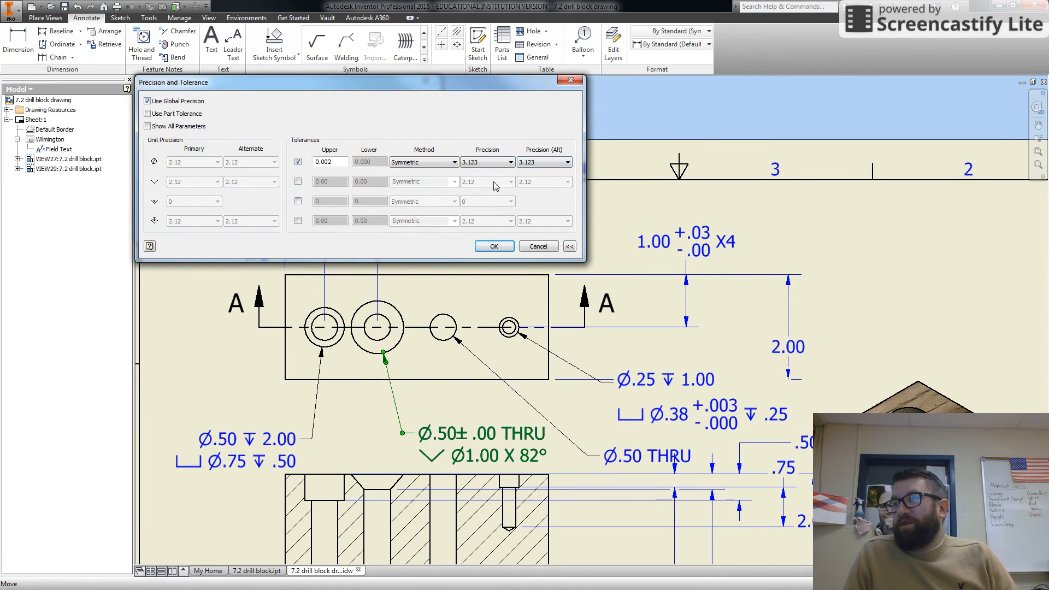
click(494, 246)
click(362, 232)
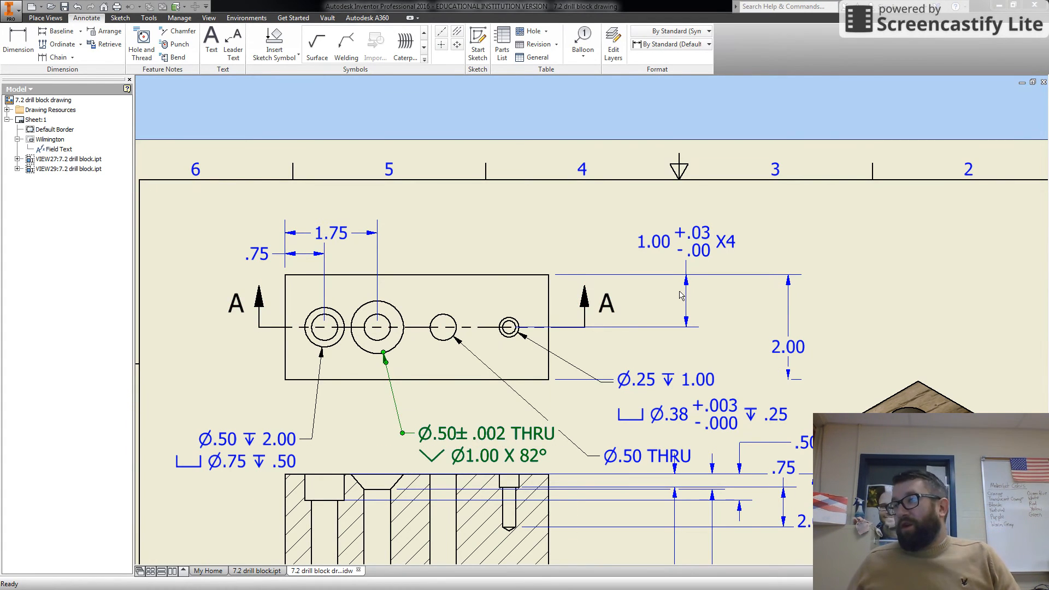
click(571, 235)
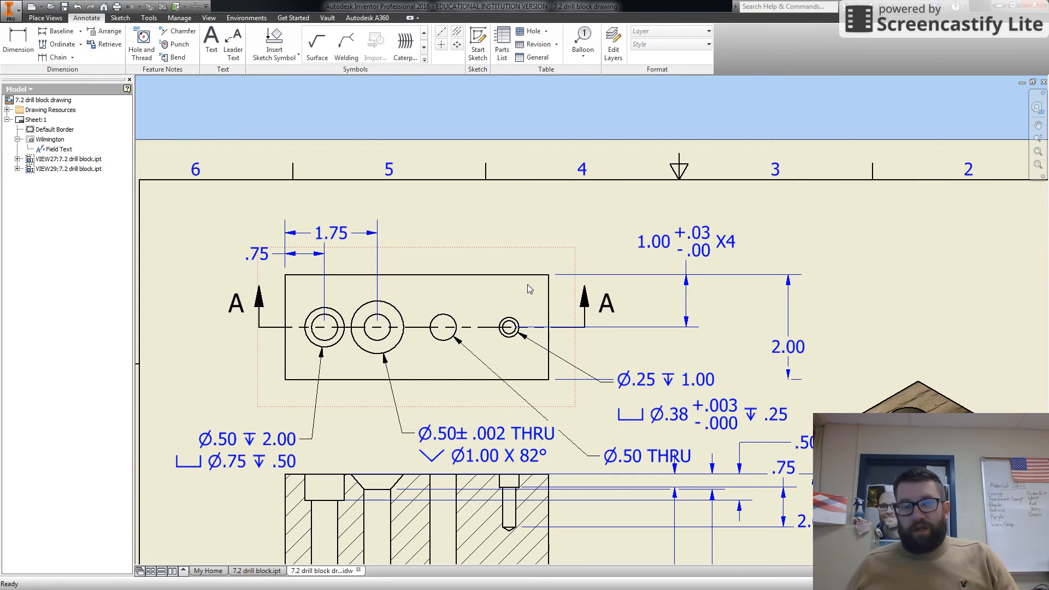
Insert an empty general table with 2 columns and 3 data rows in the open area below the isometric view
scroll(528, 284, up, 3)
click(1038, 126)
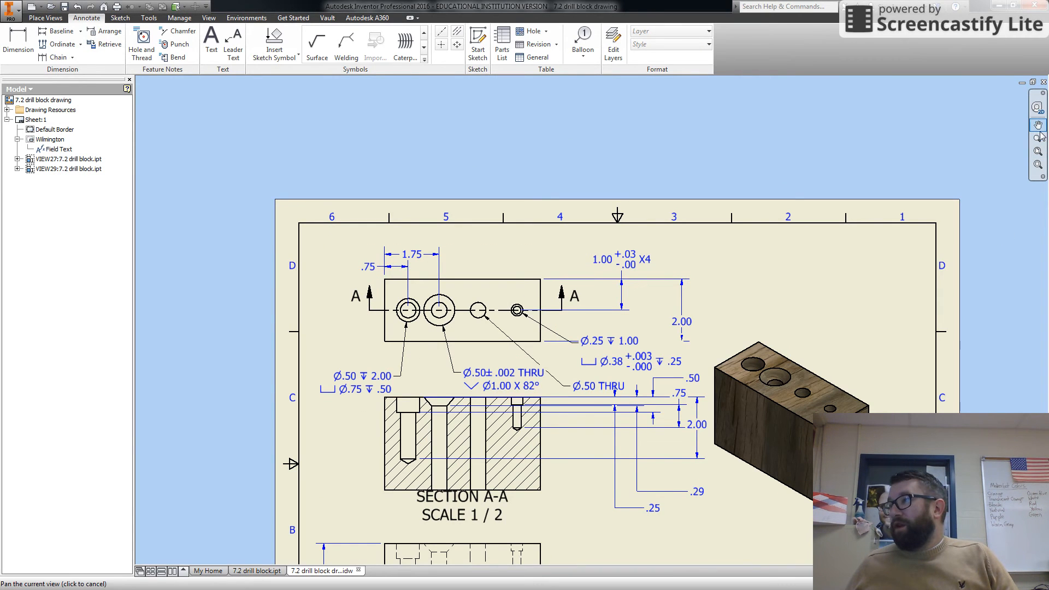
mouse_move(746, 328)
mouse_down()
mouse_move(680, 196)
mouse_move(719, 179)
mouse_move(722, 160)
mouse_up()
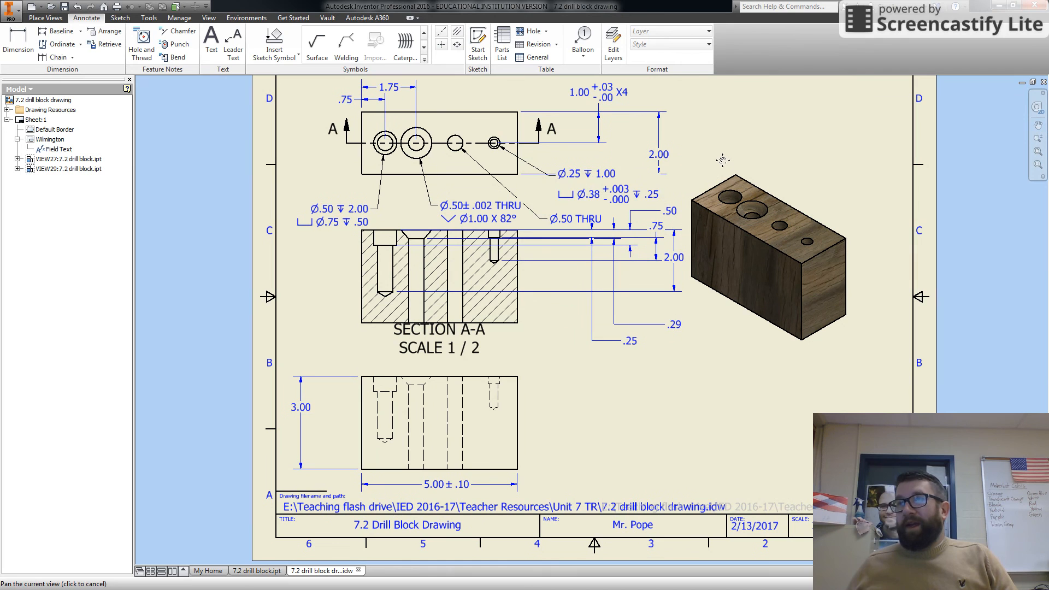
click(535, 58)
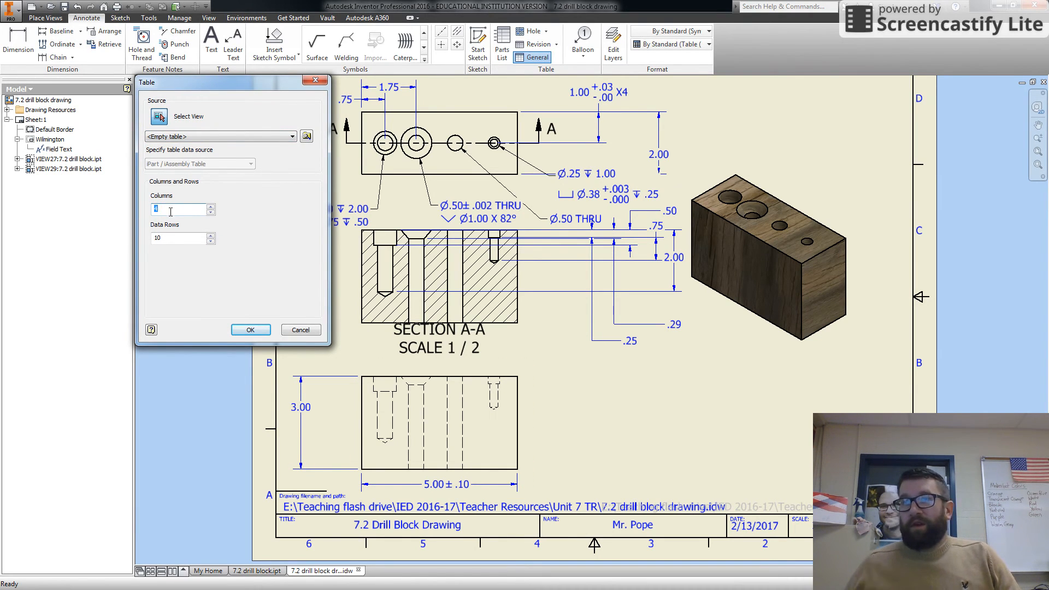
key(BackSpace)
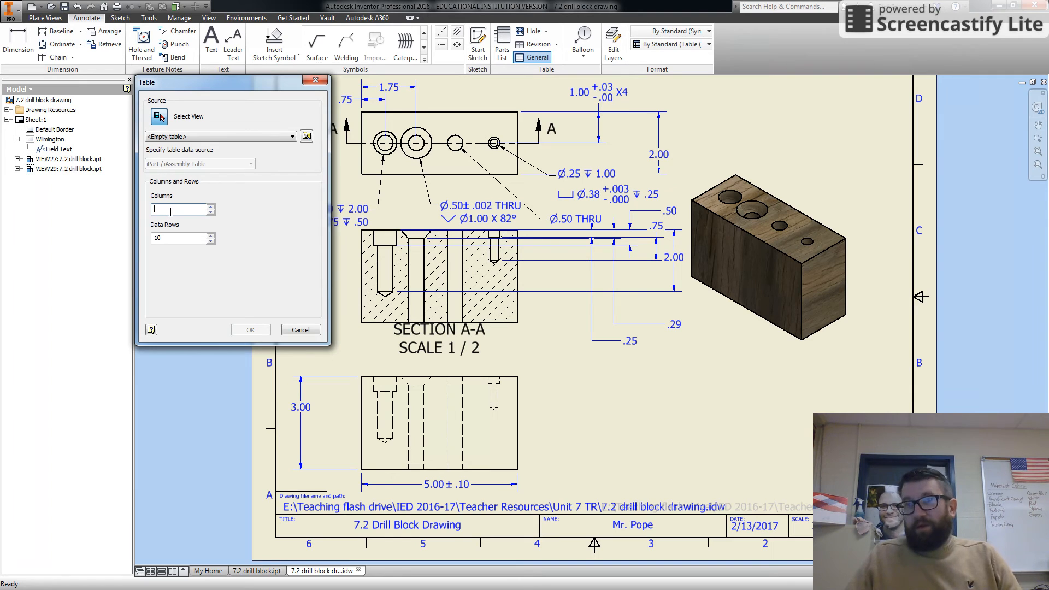
double_click(164, 239)
text(3)
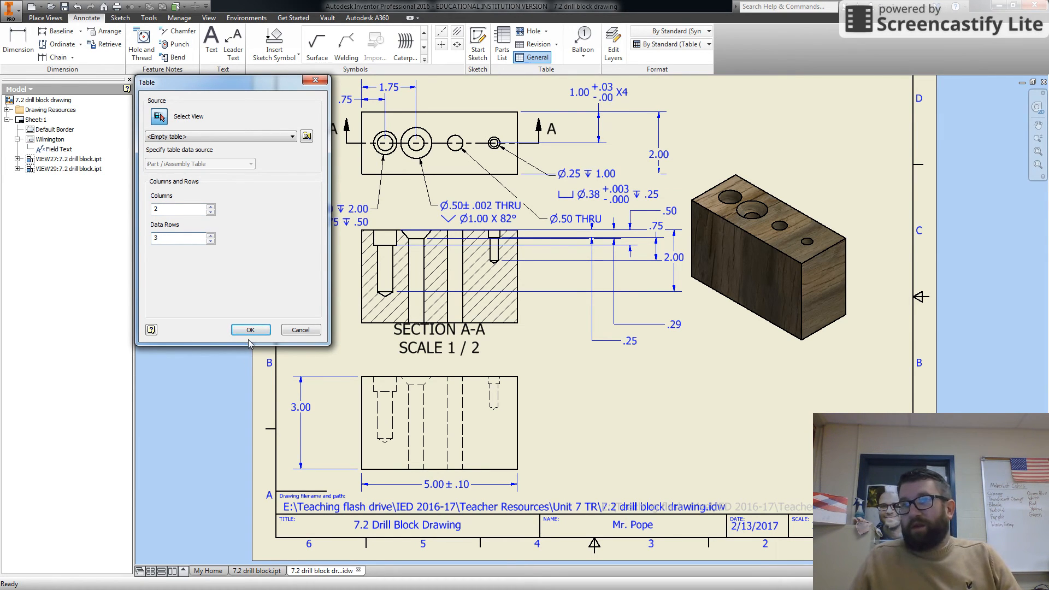
click(247, 330)
click(610, 388)
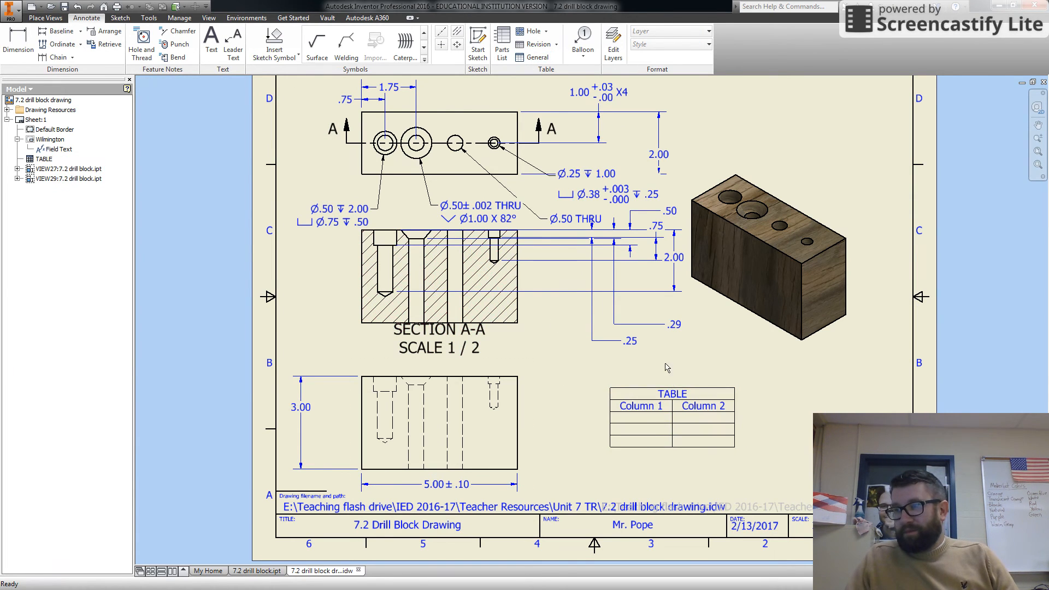
Open the empty table below the isometric view for editing and change its title to "General Tolerances"
click(657, 402)
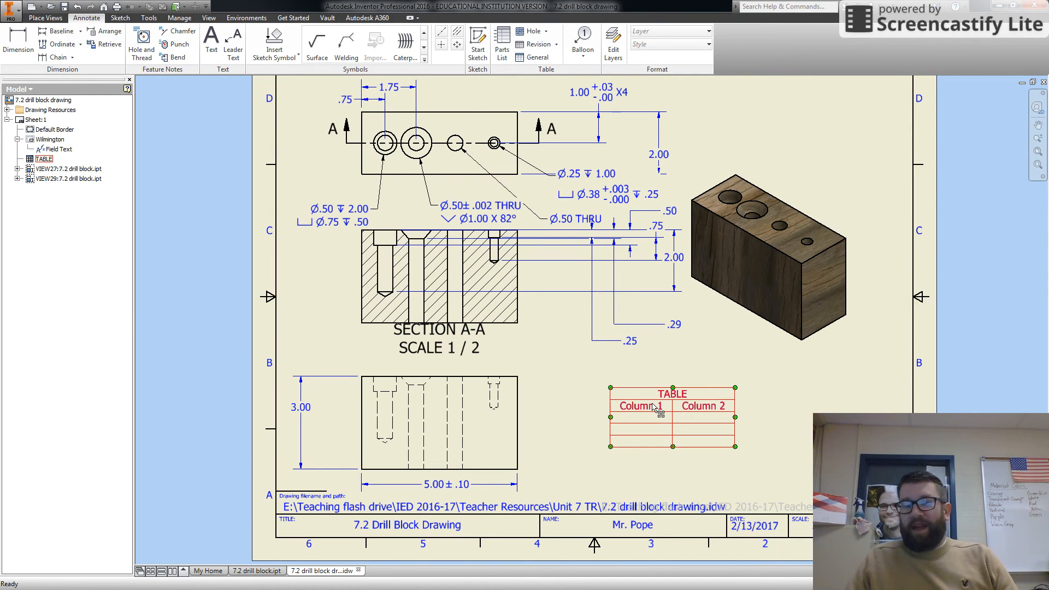
double_click(655, 407)
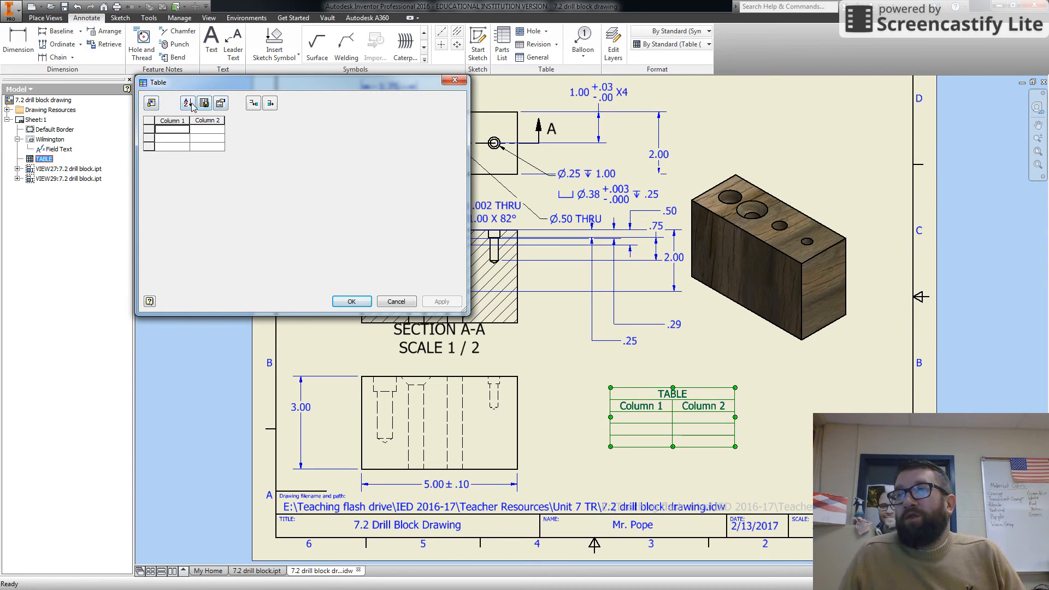
click(220, 104)
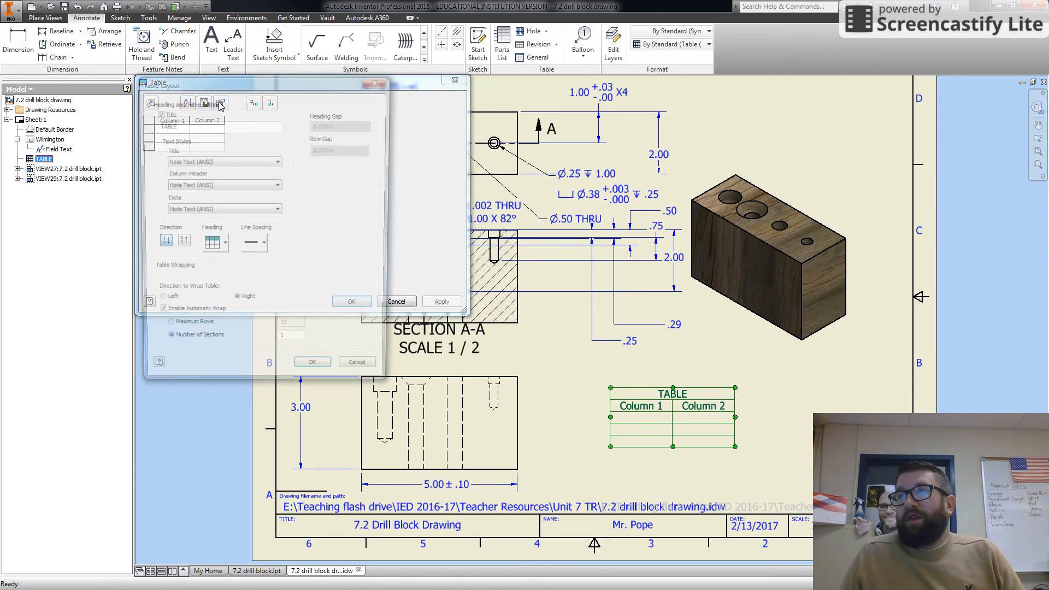
double_click(202, 124)
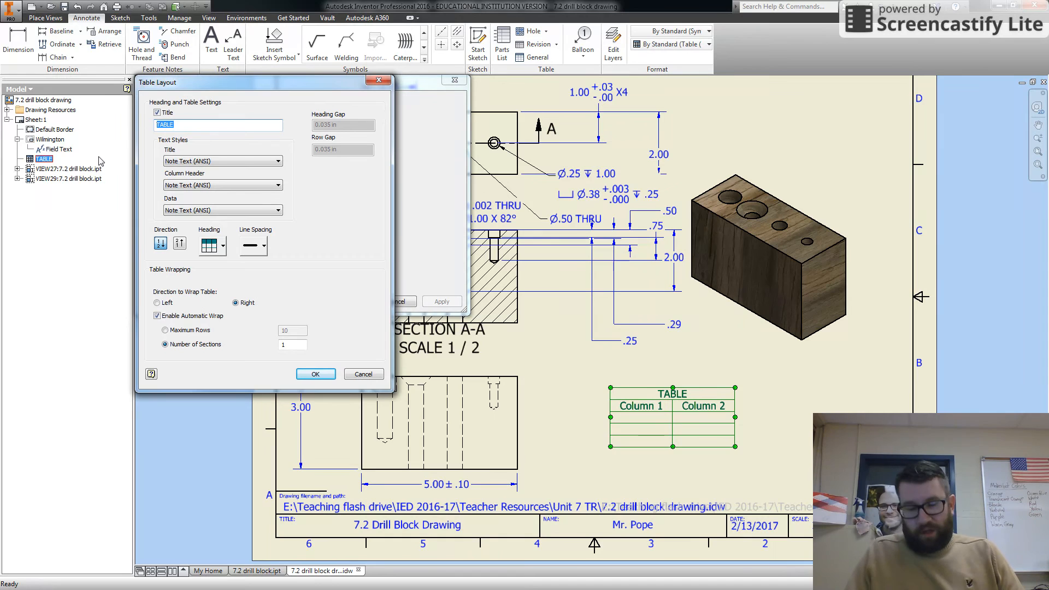
text(G)
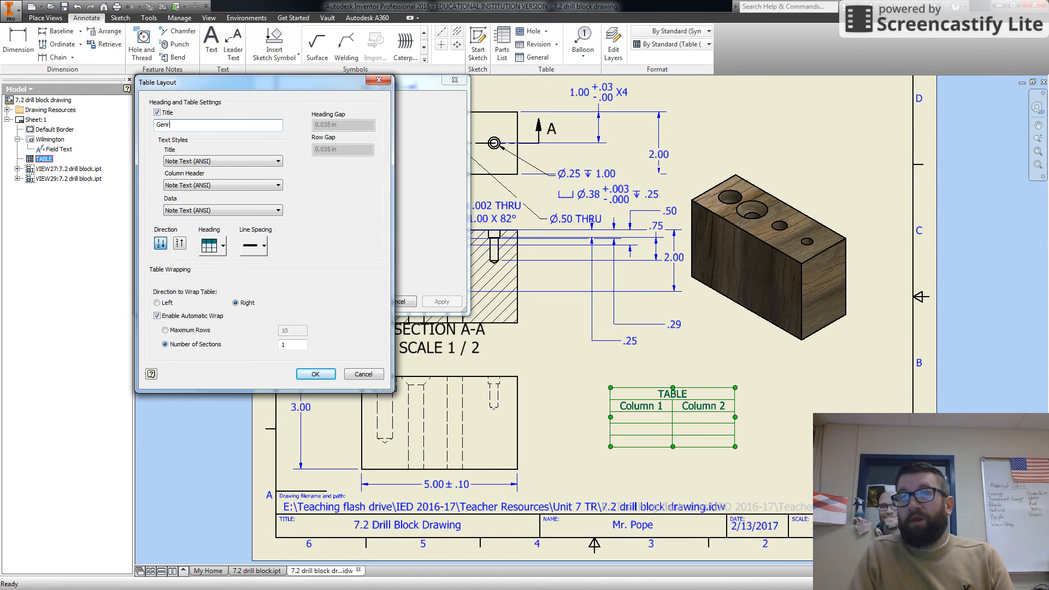
text(eneral To)
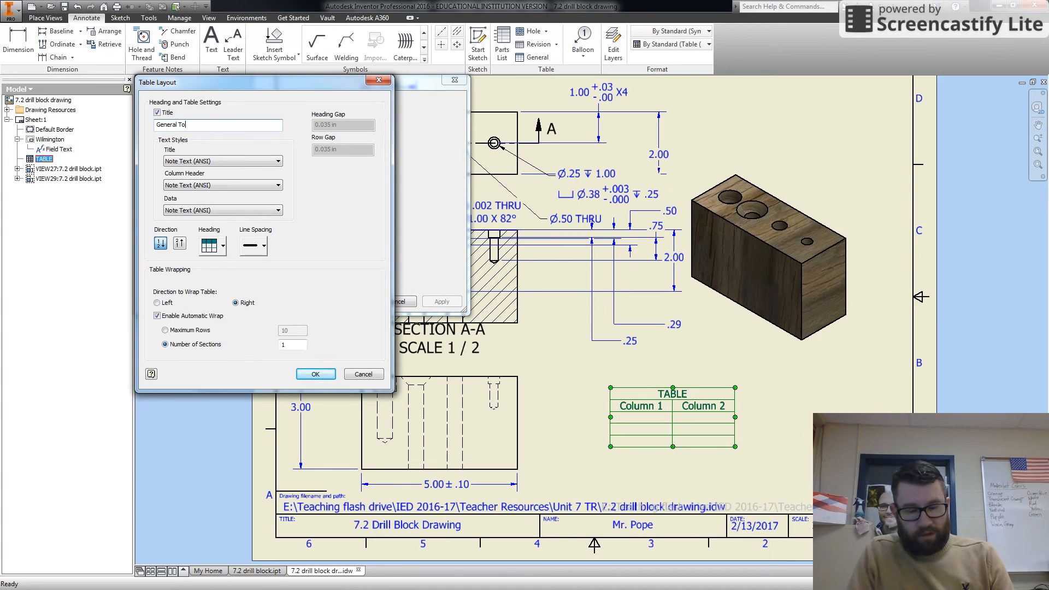
text(lerances)
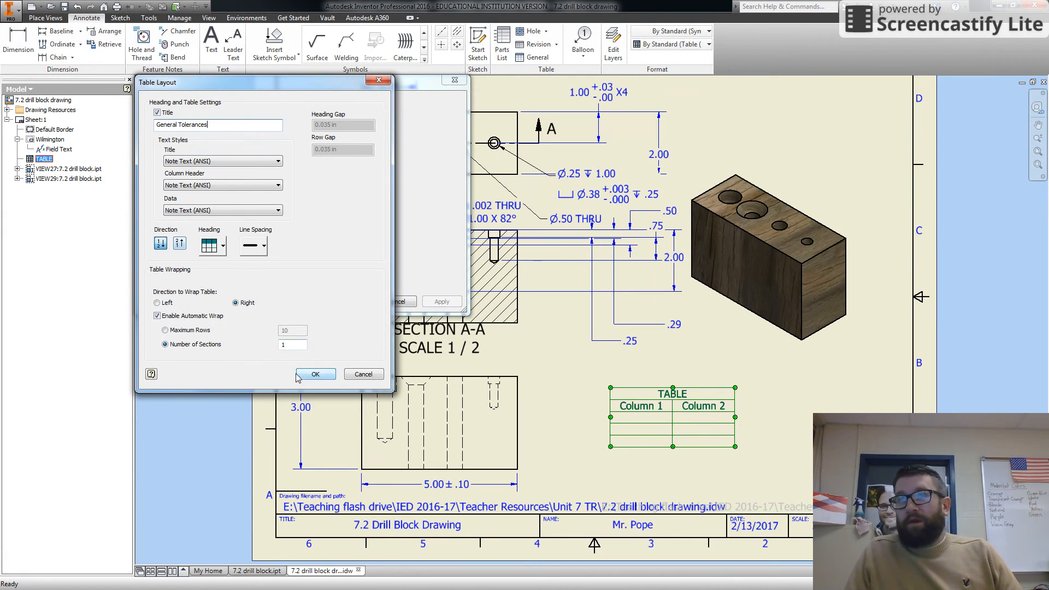
click(316, 374)
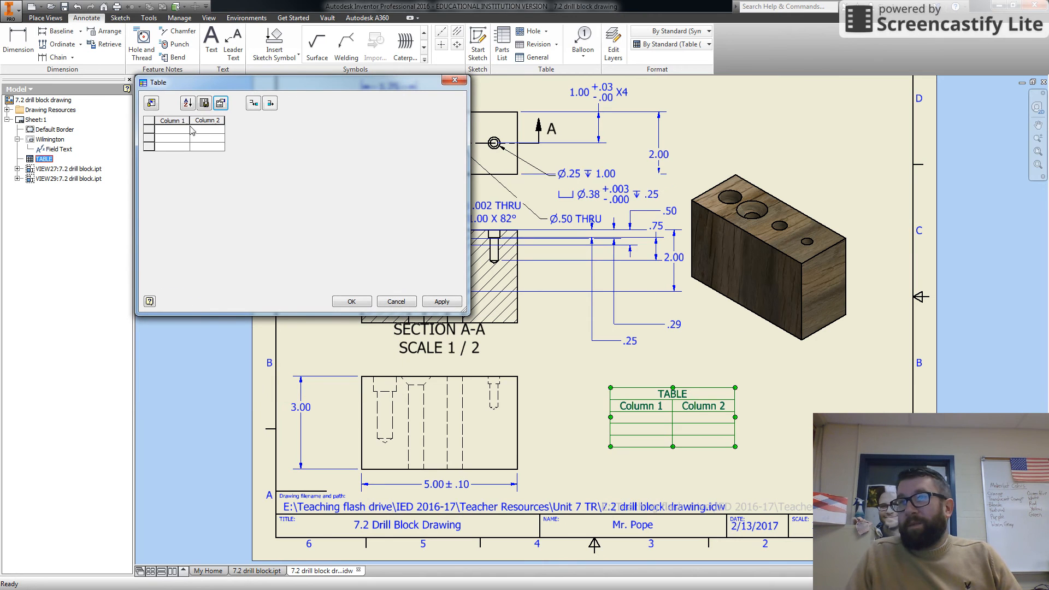
Remove the default Column 1 and Column 2 from the table's selected columns
click(188, 104)
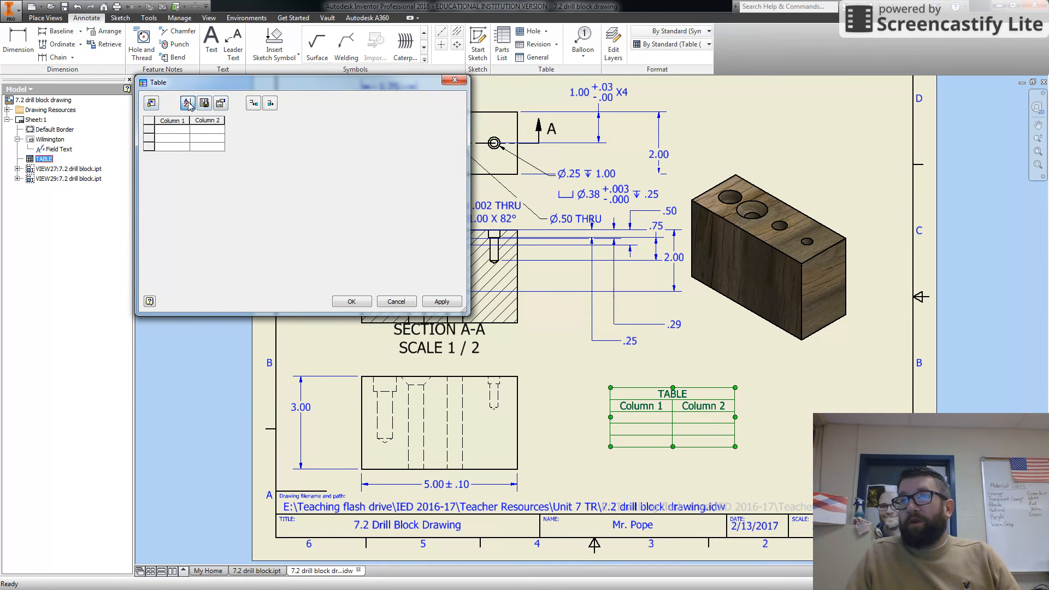
click(294, 228)
click(152, 104)
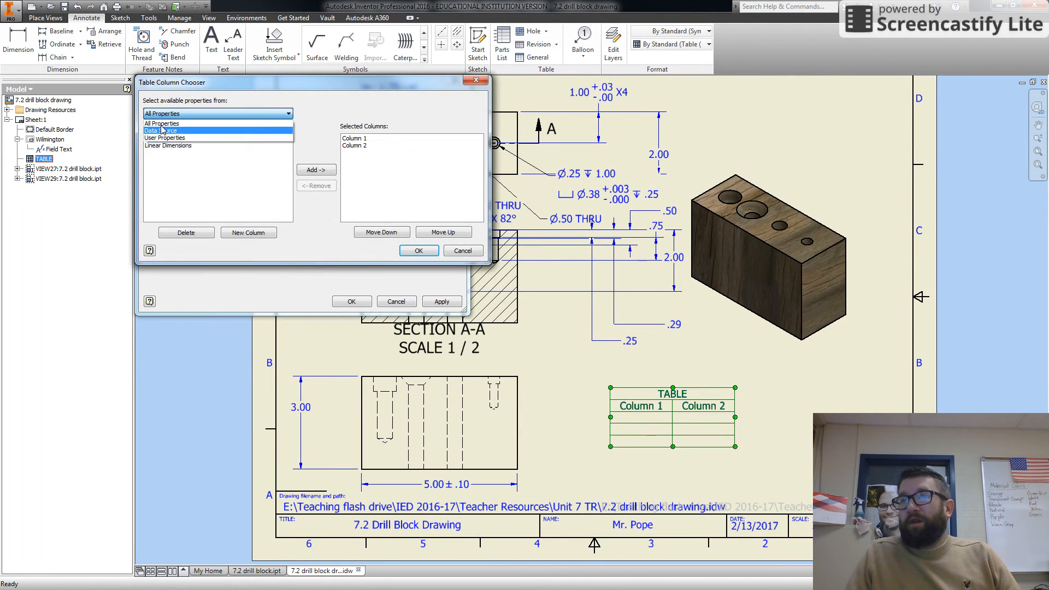
click(353, 138)
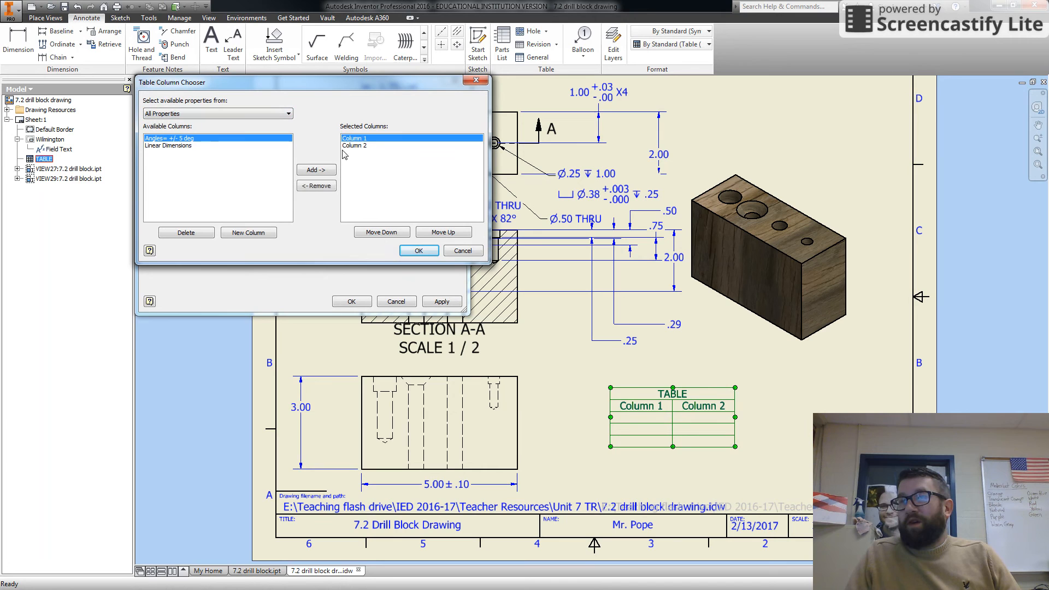
click(318, 186)
click(353, 139)
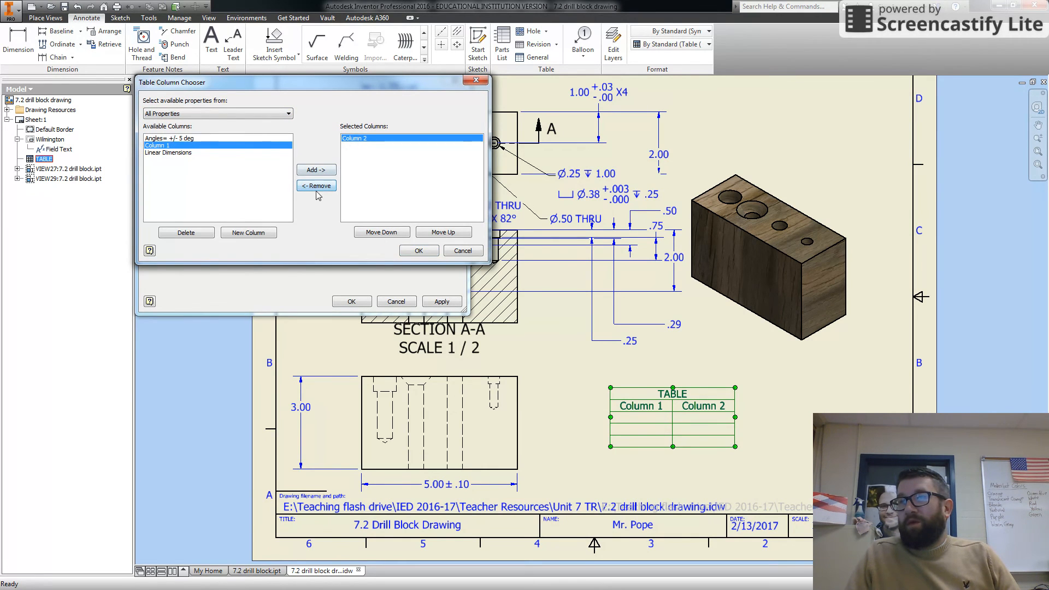
click(317, 186)
Define a new table column named "Linear Dimensions"
click(239, 233)
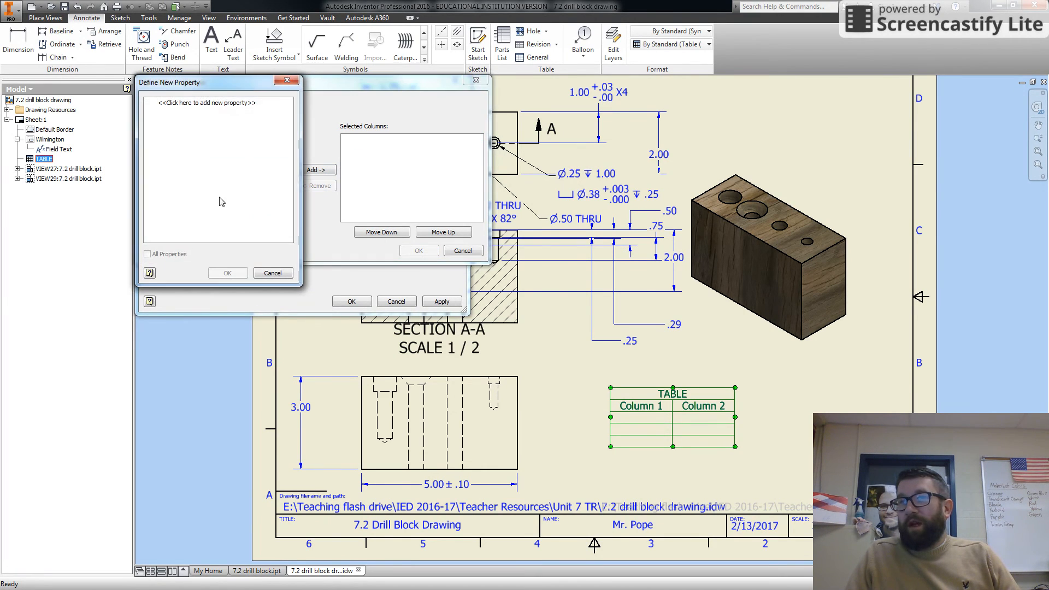
click(197, 104)
text(KL)
key(BackSpace)
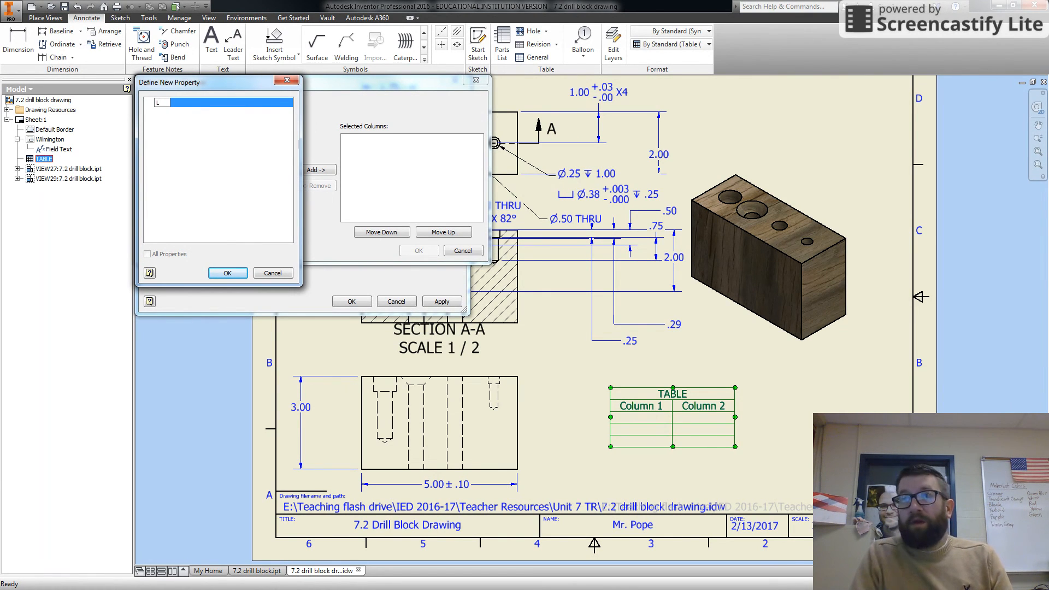
text(Linear Dimensions)
click(228, 273)
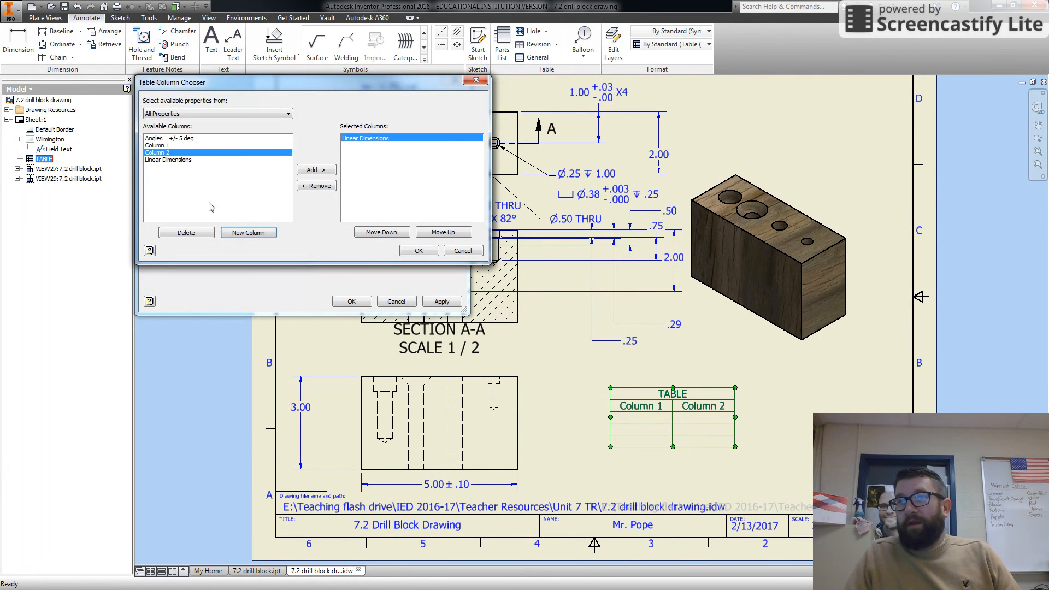
Define a second table column named "Angles = +/- .5deg" and accept the column selection
click(244, 233)
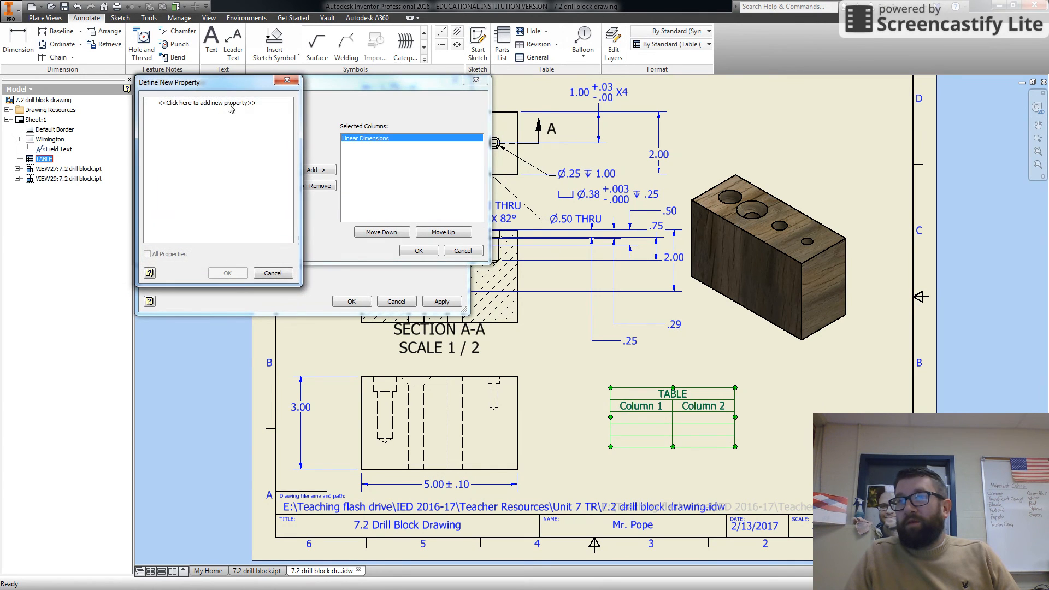
click(228, 103)
text(Angle)
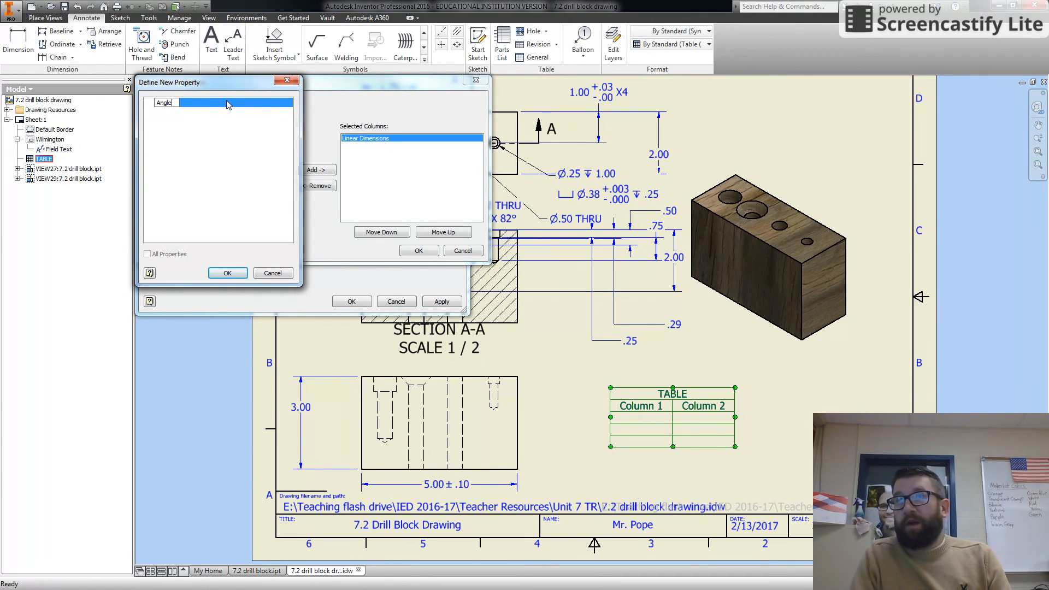
text(s = )
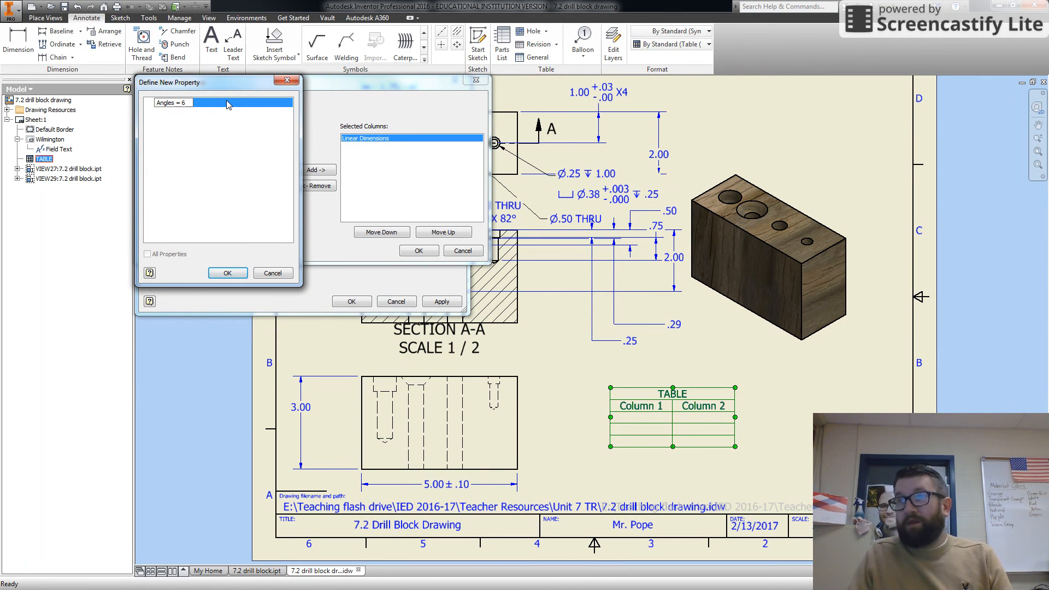
text(6)
key(BackSpace)
text(+/)
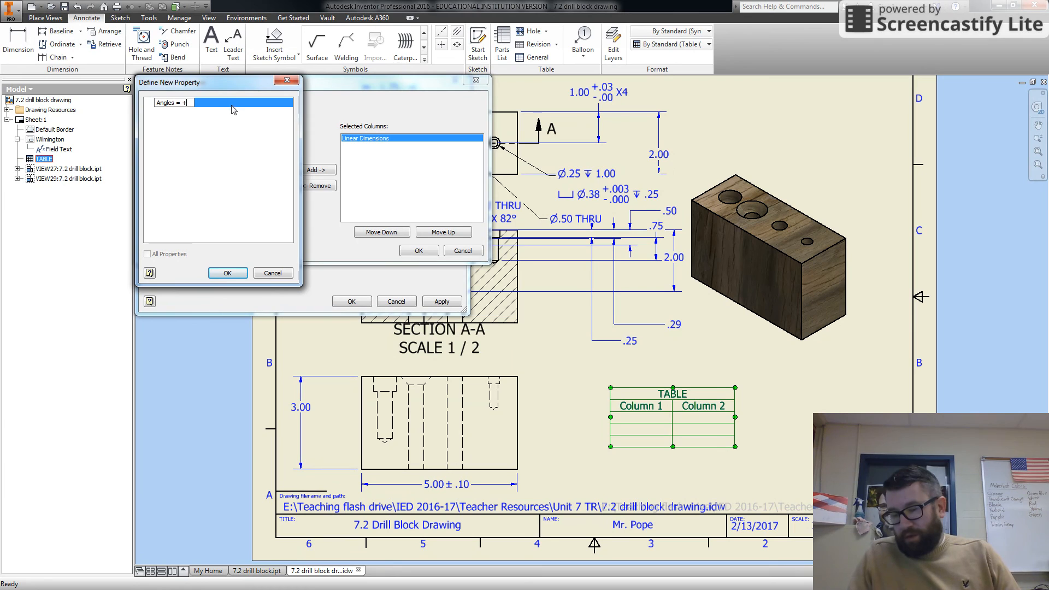
text(- )
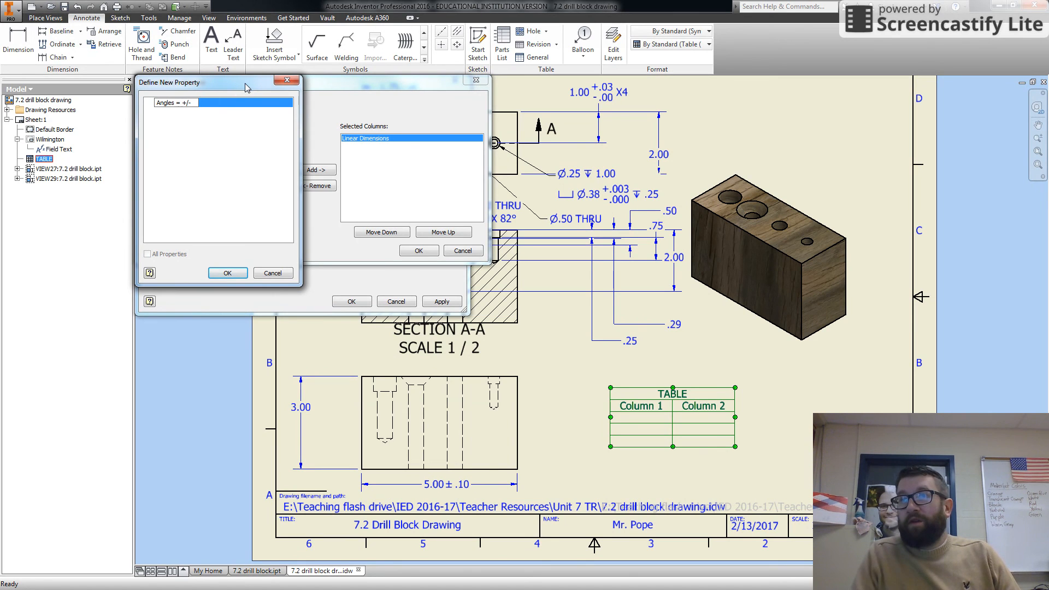
text(.5)
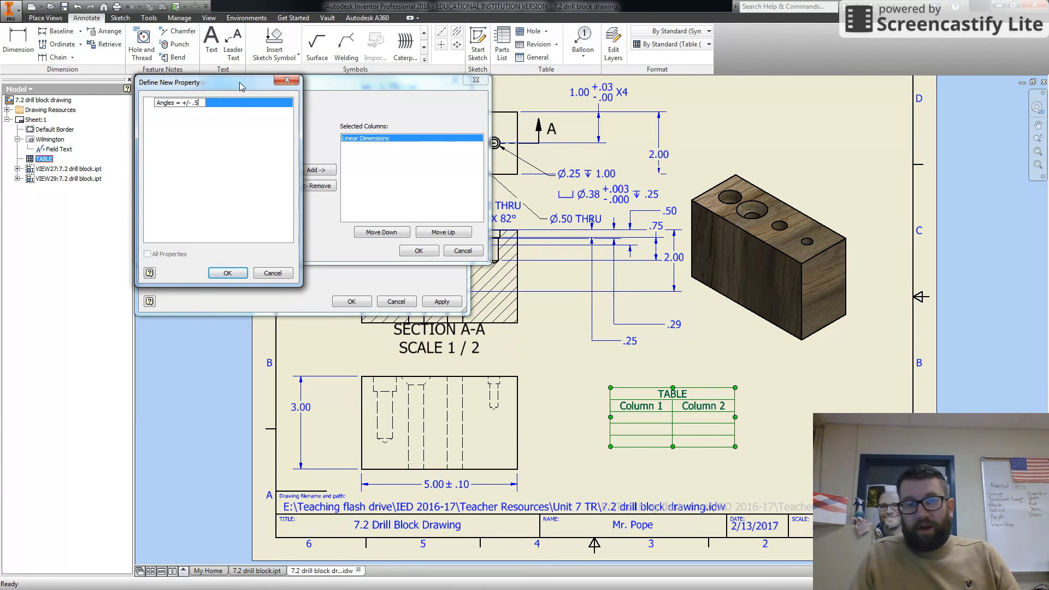
text(de)
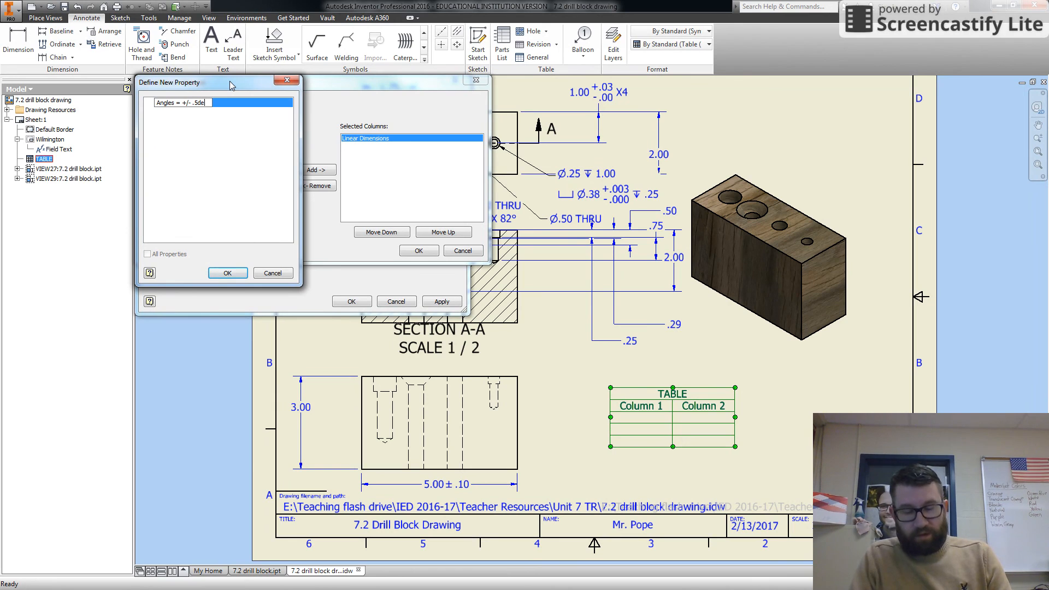
text(g)
click(227, 273)
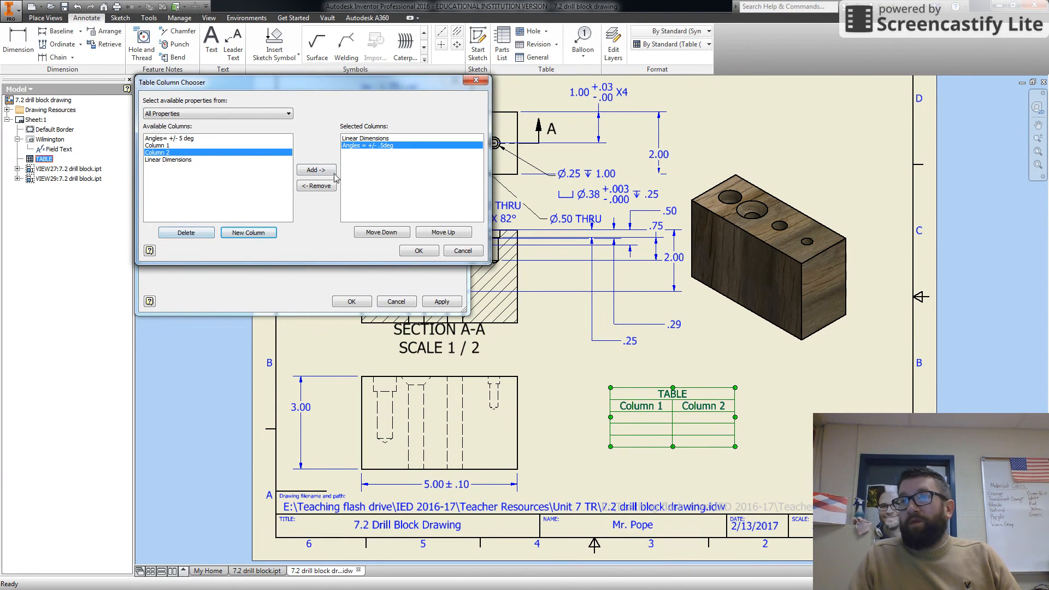
click(418, 251)
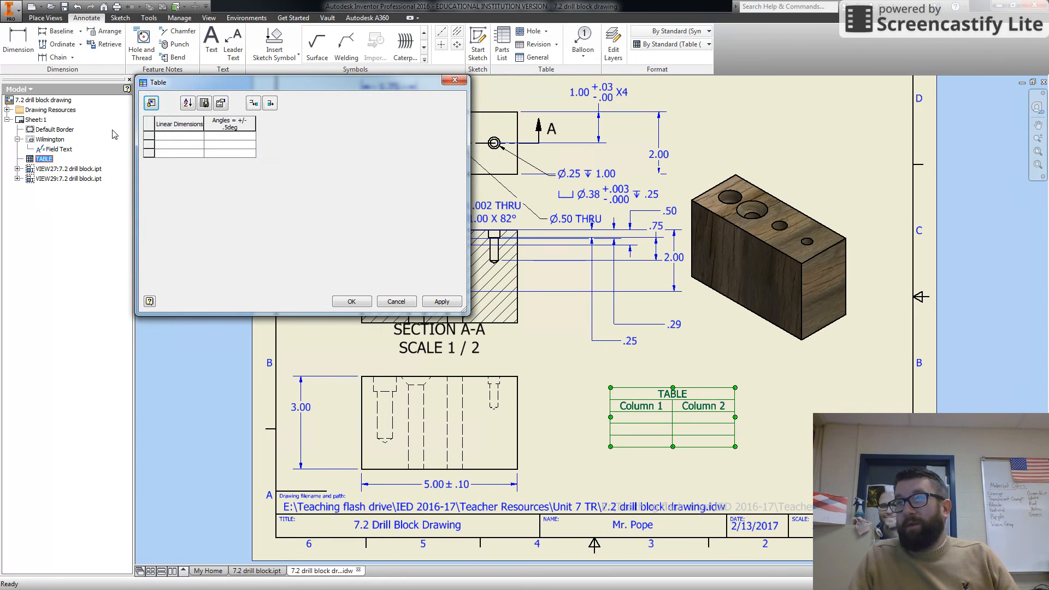
Enter "X.X= +/- .020" in the first row under Linear Dimensions and apply the edits to the drawing's table
click(152, 137)
click(168, 137)
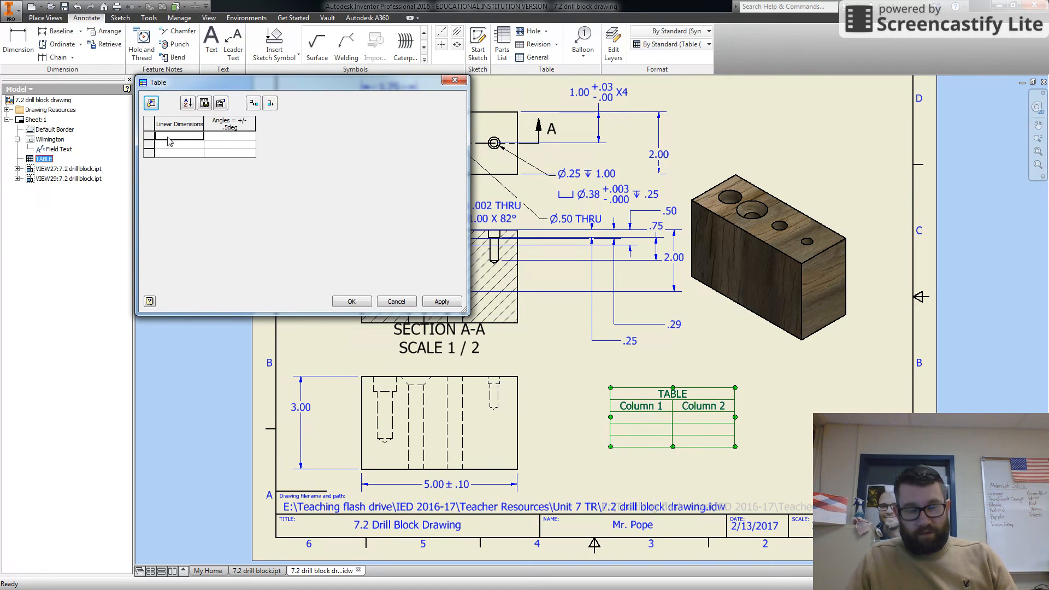
text(x.x)
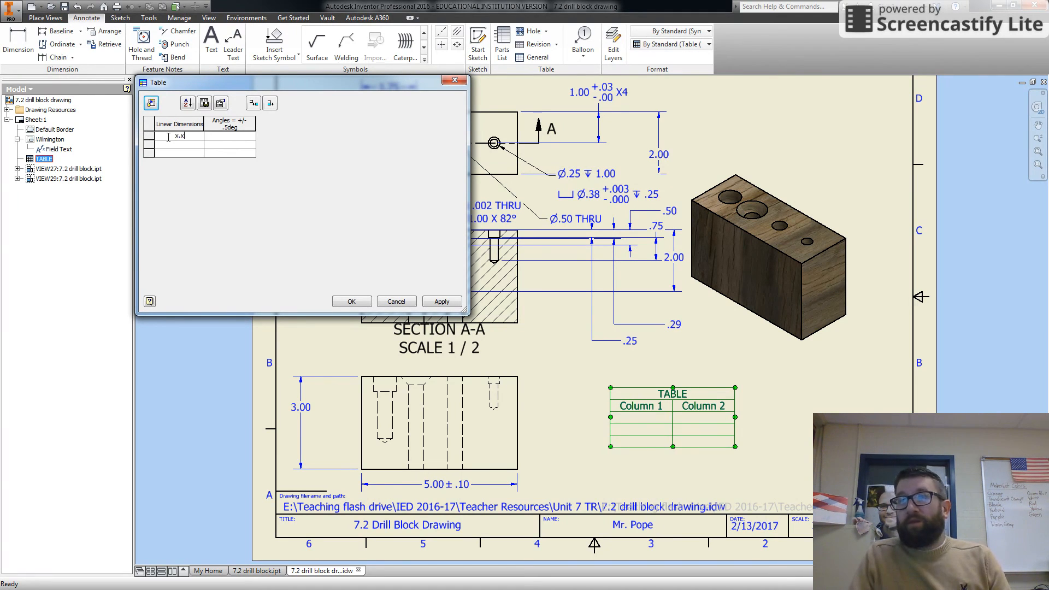
text(.X=)
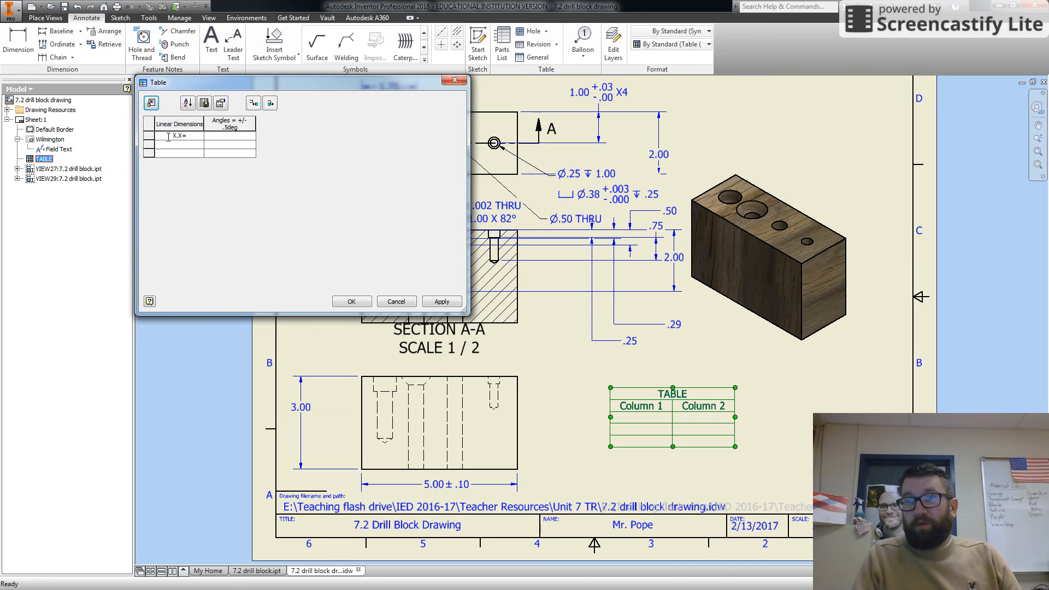
text(+/)
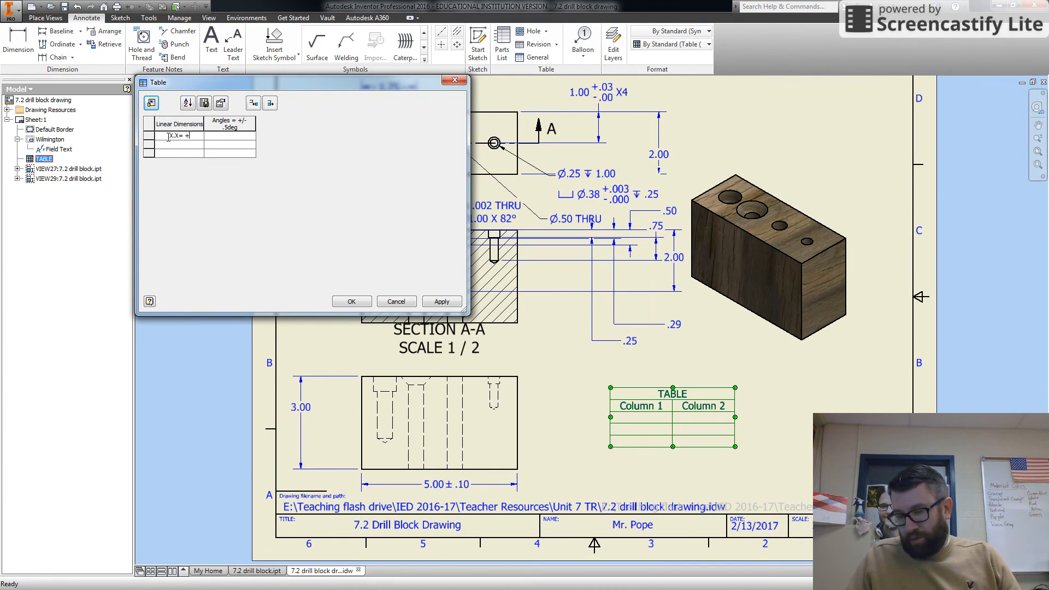
text(-)
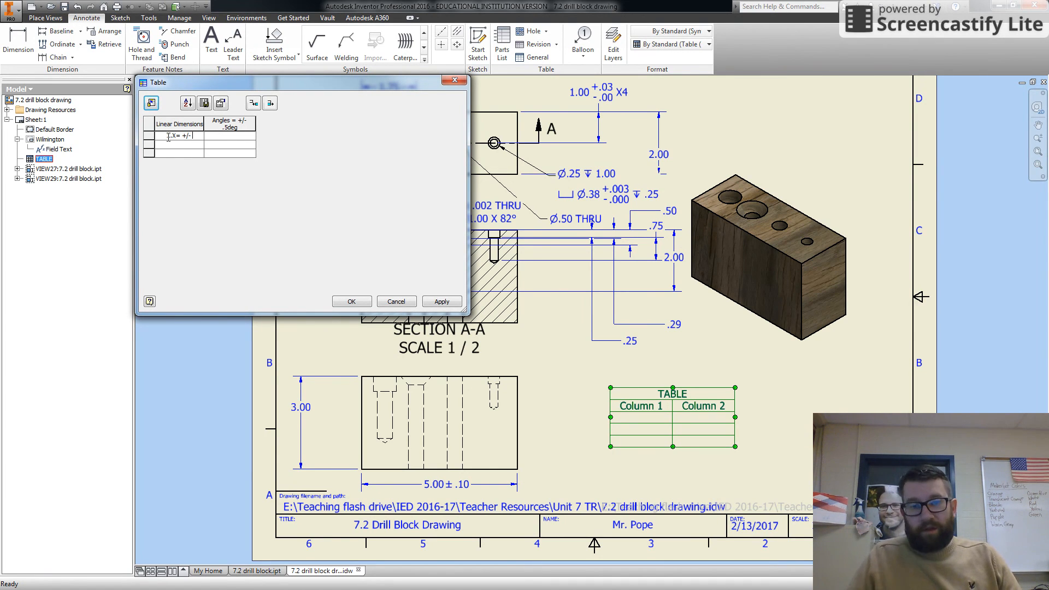
text( .)
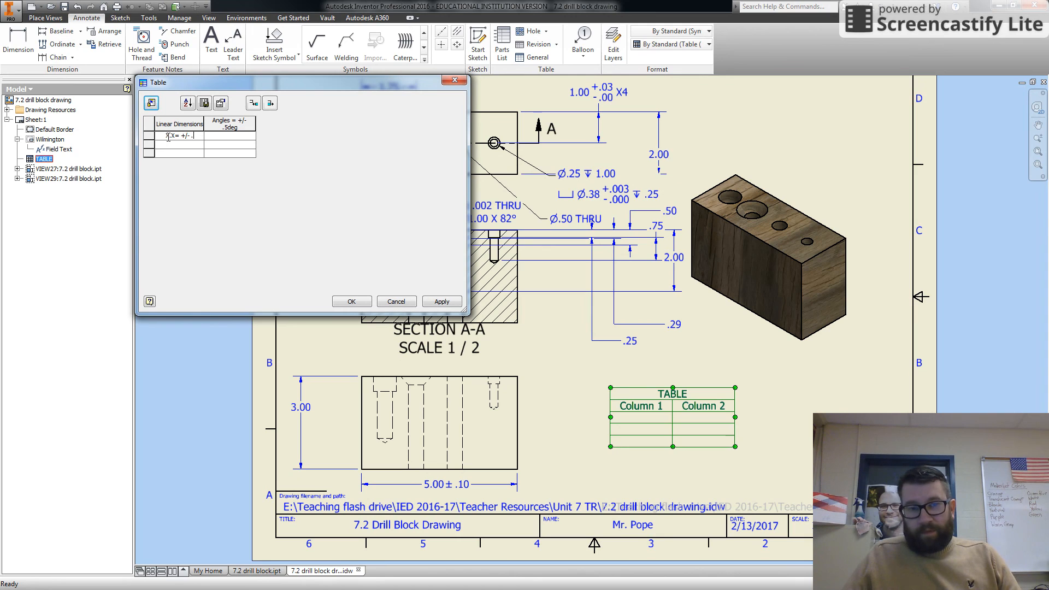
text(020)
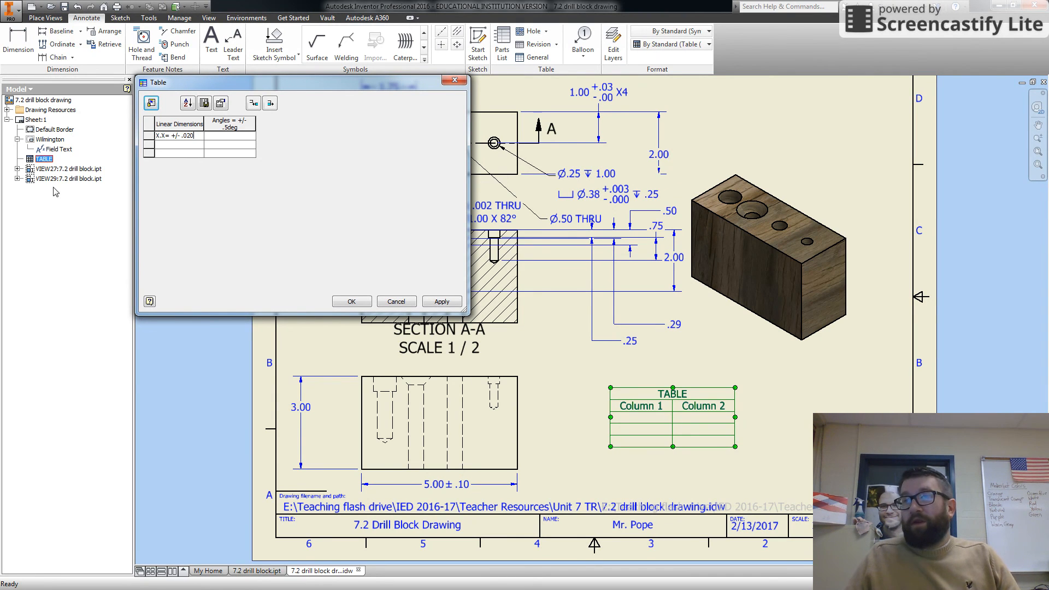
click(357, 303)
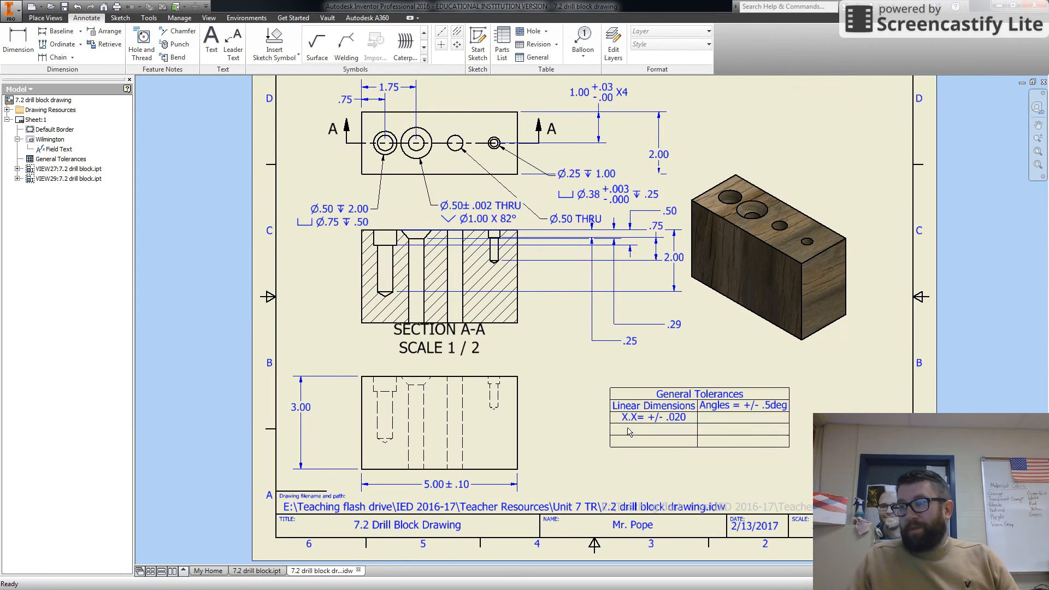